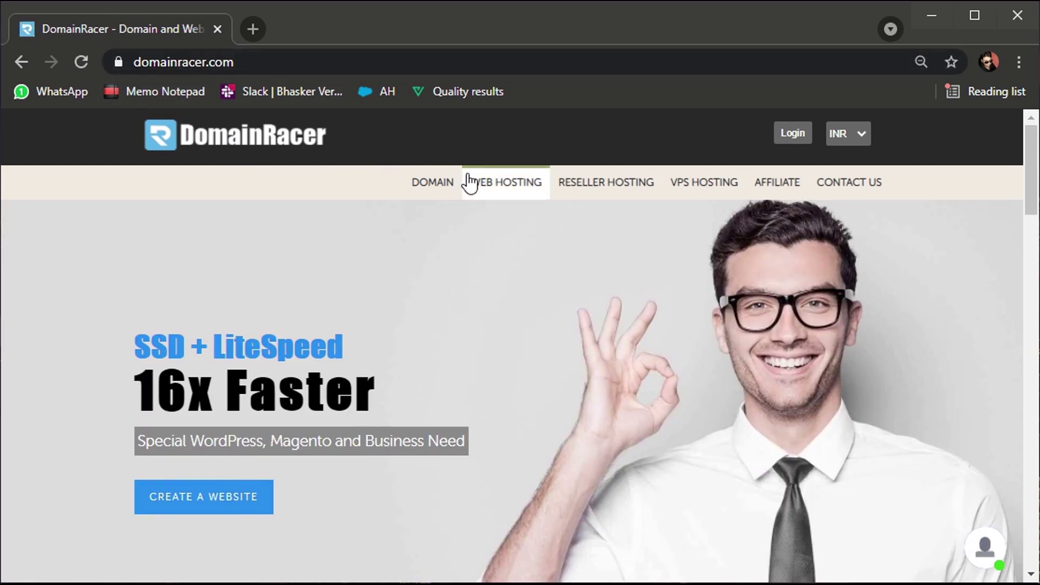
Open DomainRacer's Web Hosting page from the top navigation bar.
left_click(485, 191)
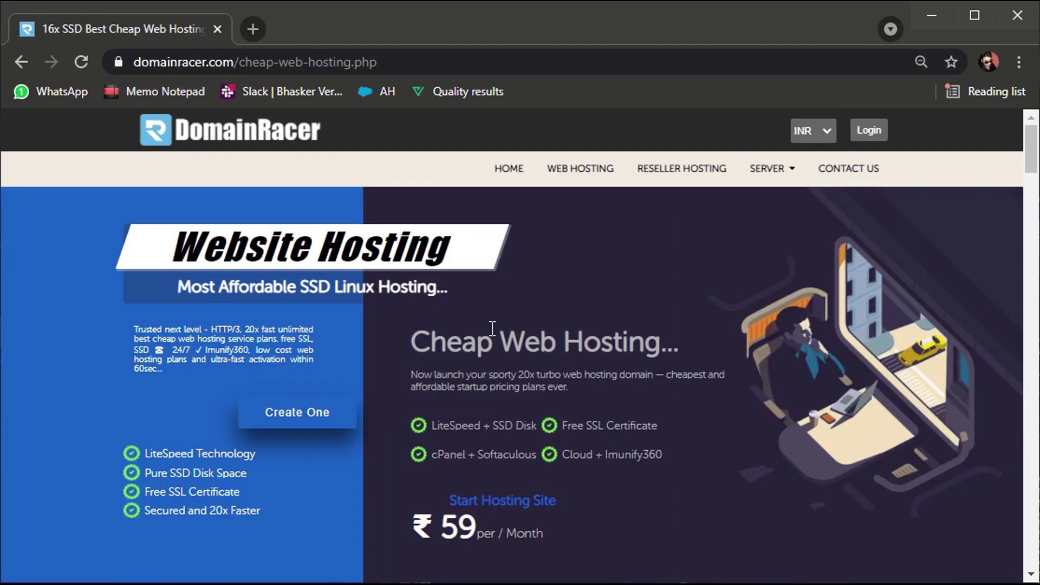
Scroll down the Web Hosting page to view the ₹59-per-month plan features.
scroll(492, 352, "down", 1)
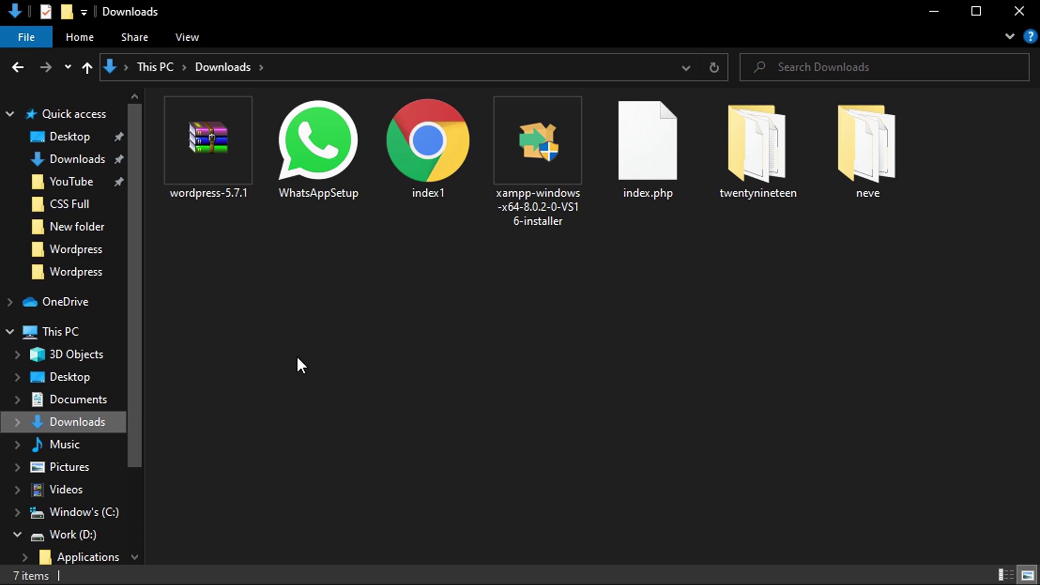
left_click(546, 149)
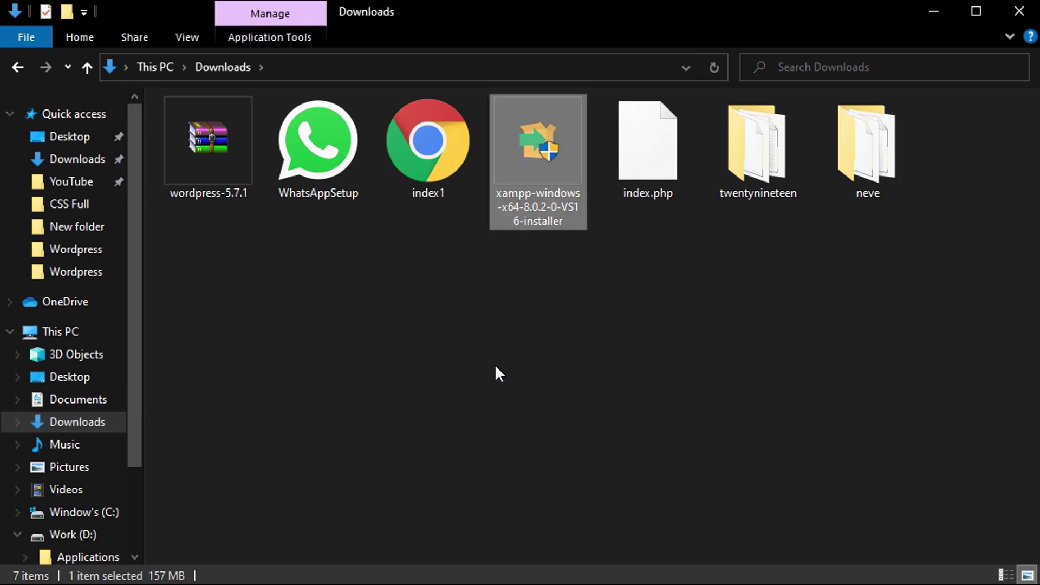
left_click(203, 165)
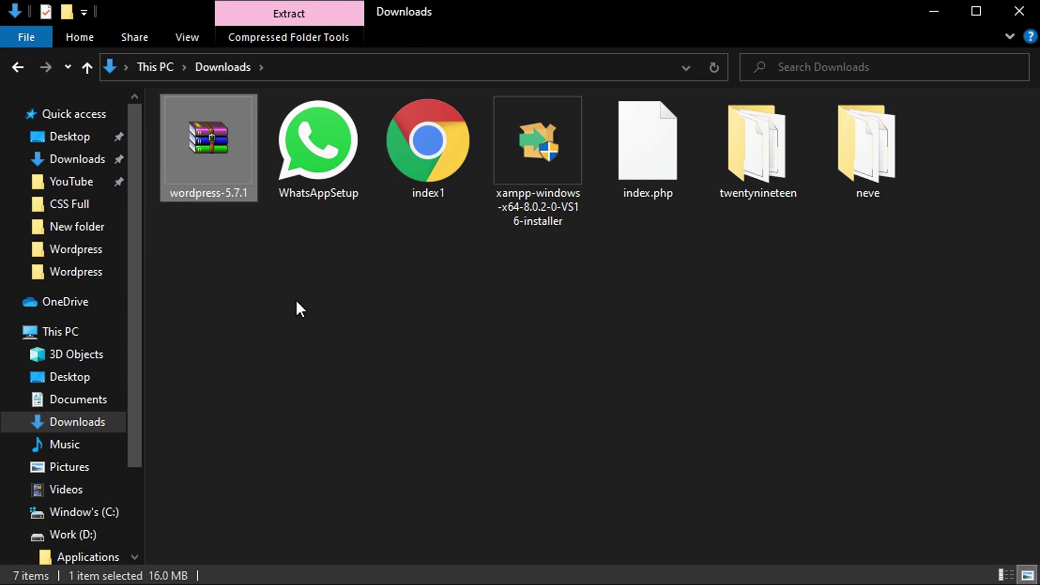
left_click(529, 185)
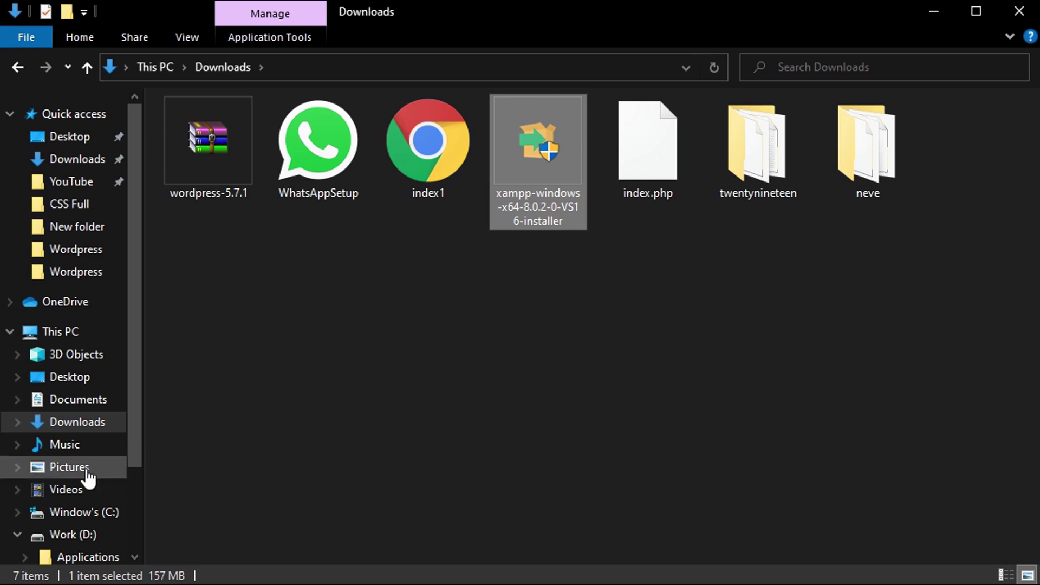
scroll(82, 480, "down", 2)
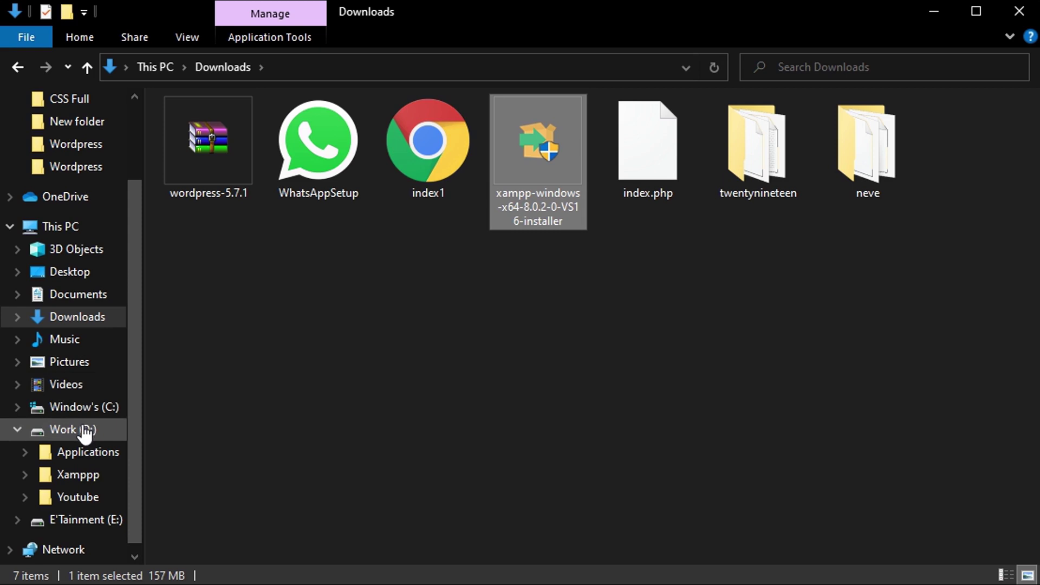
left_click(82, 428)
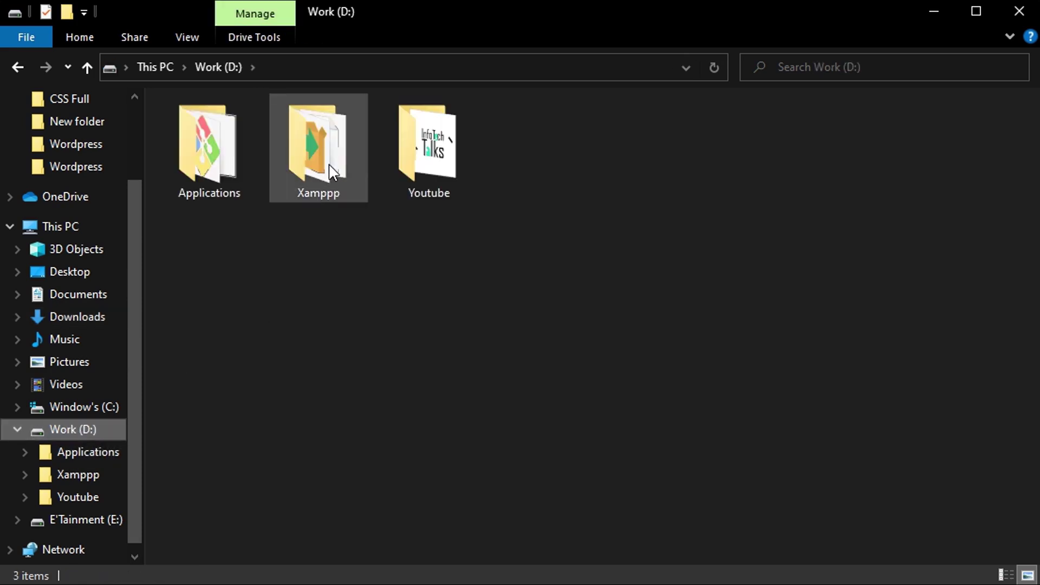
left_click(331, 173)
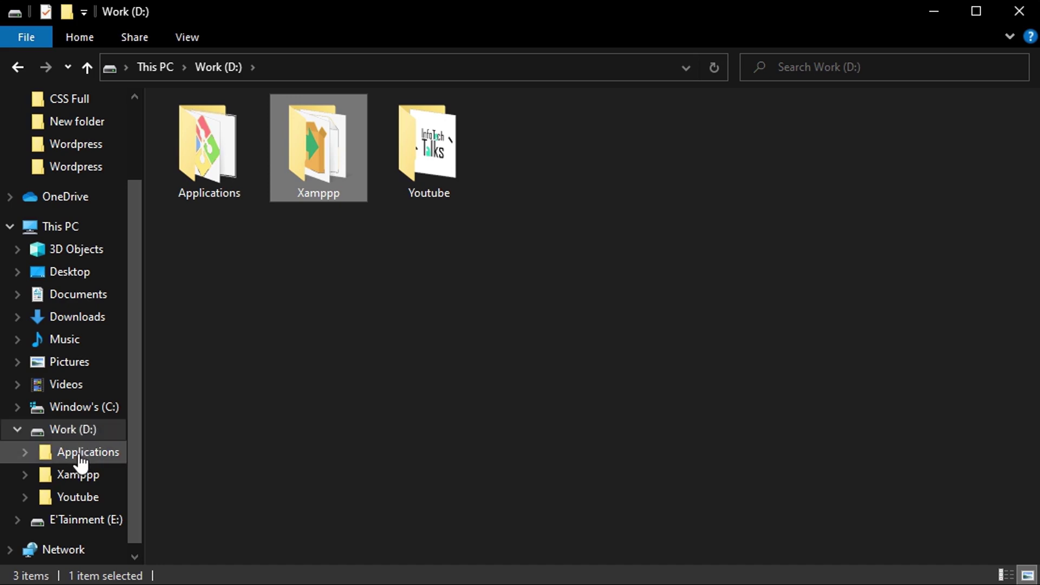
double_click(325, 129)
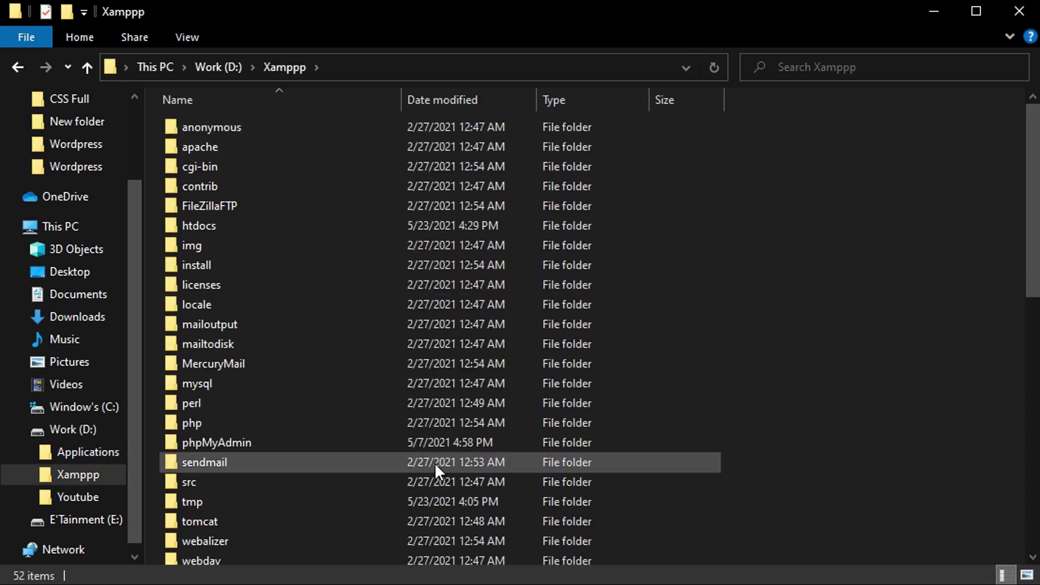
scroll(435, 462, "down", 10)
scroll(443, 282, "up", 10)
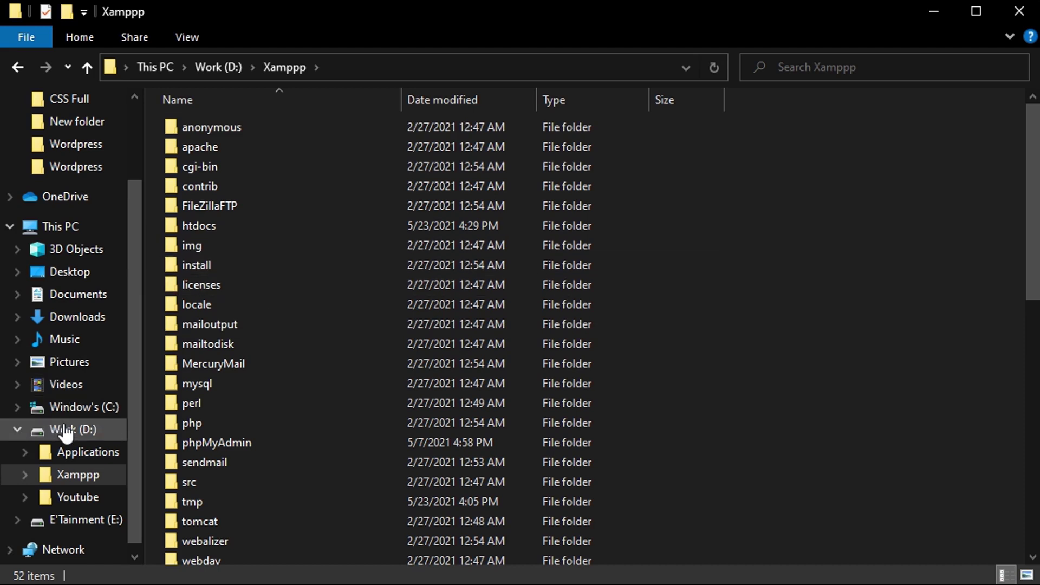
left_click(84, 317)
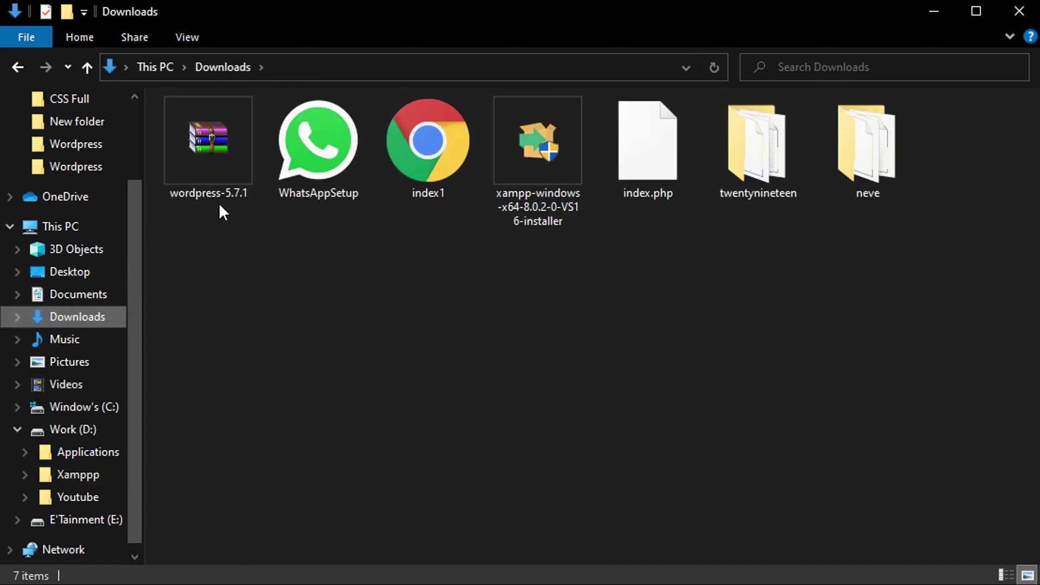
Paste the wordpress-5.7.1 archive into Work (D:) > Xamppp > htdocs.
left_click(200, 171)
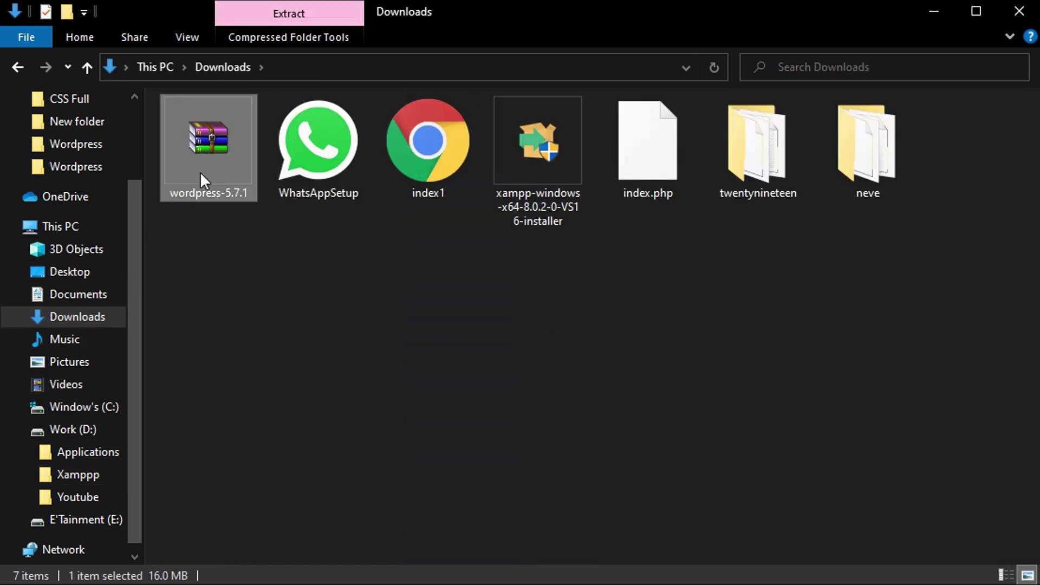
left_click(86, 453)
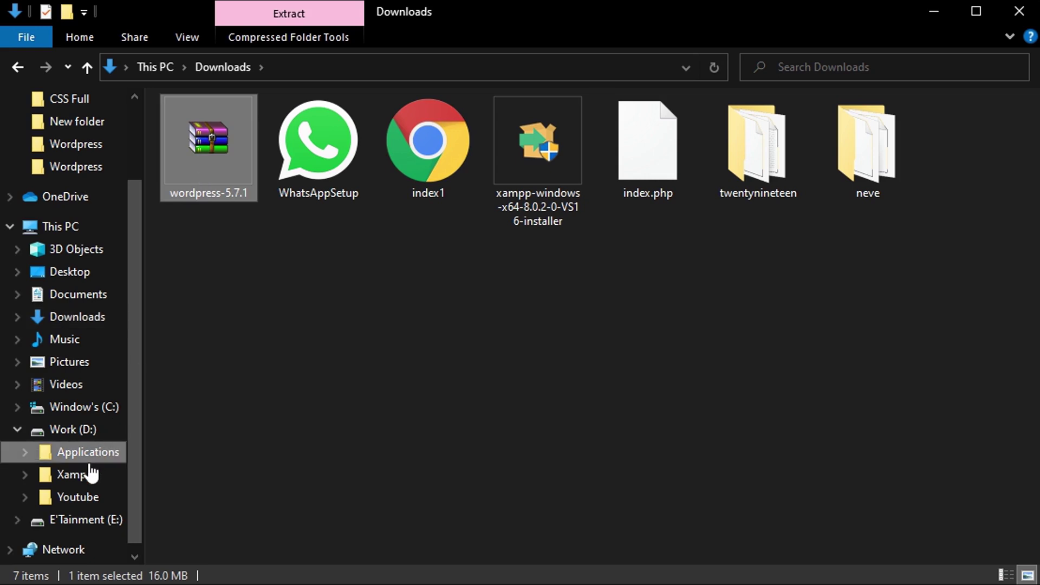
left_click(81, 476)
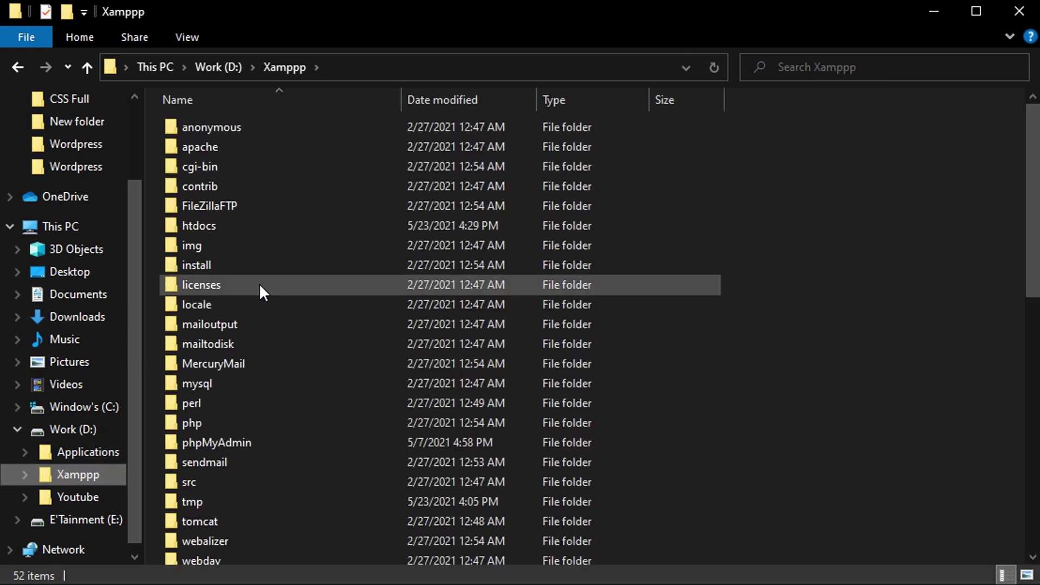
left_click(194, 224)
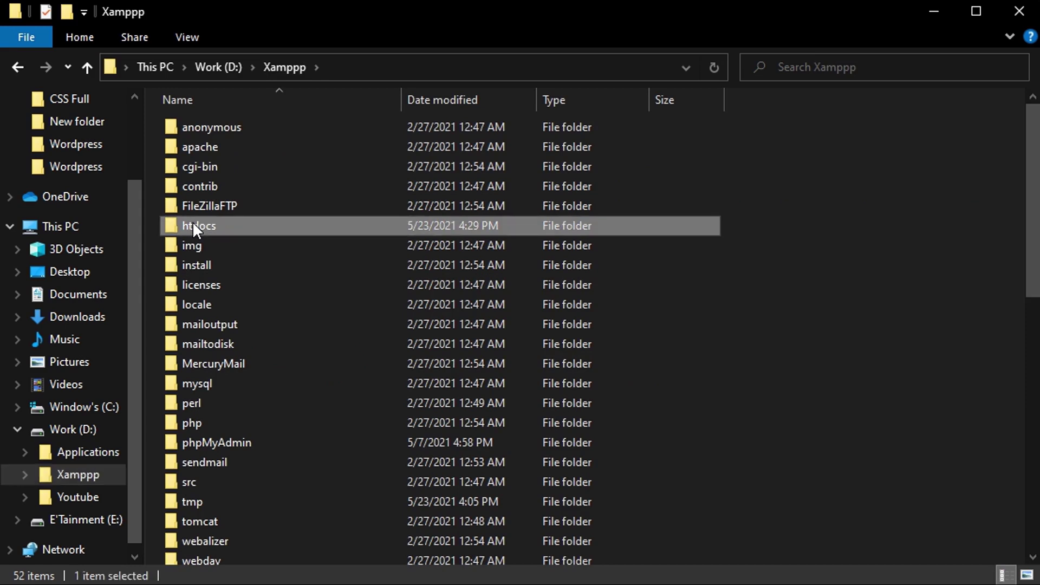
double_click(193, 226)
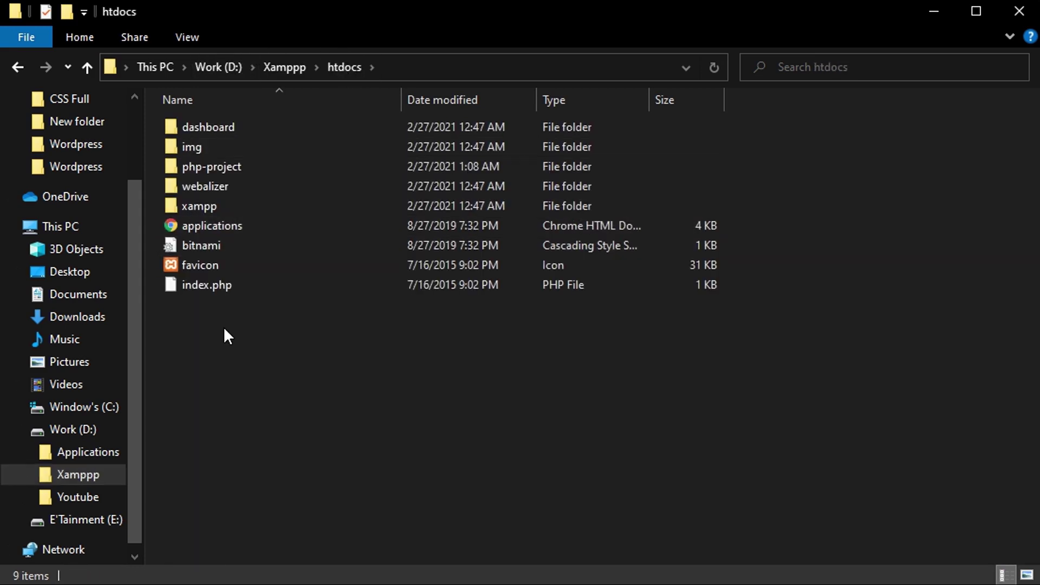
key("ctrl+v")
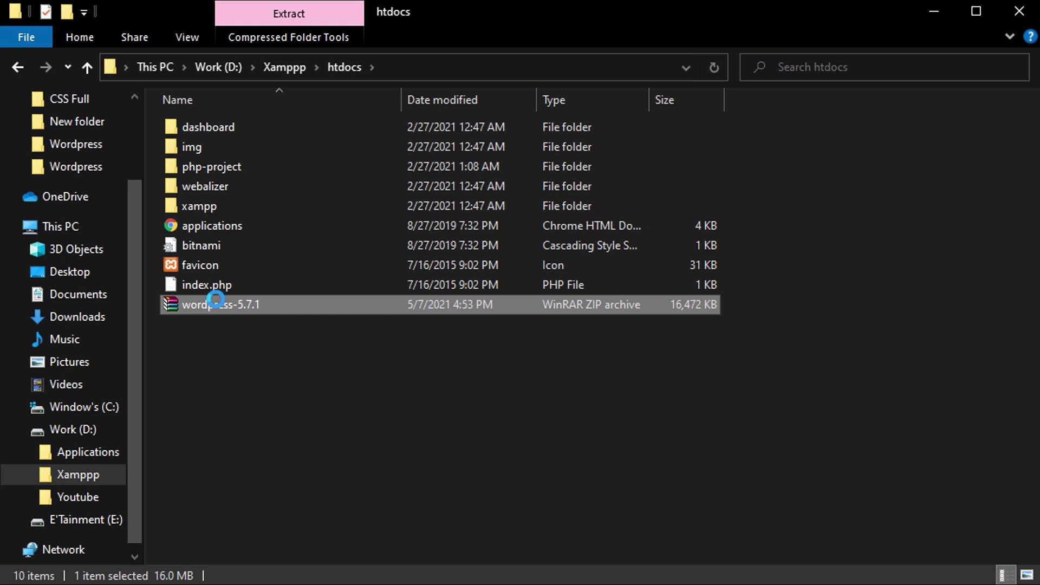
Extract wordpress-5.7.1 with WinRAR into htdocs and select the new wordpress folder.
right_click(313, 299)
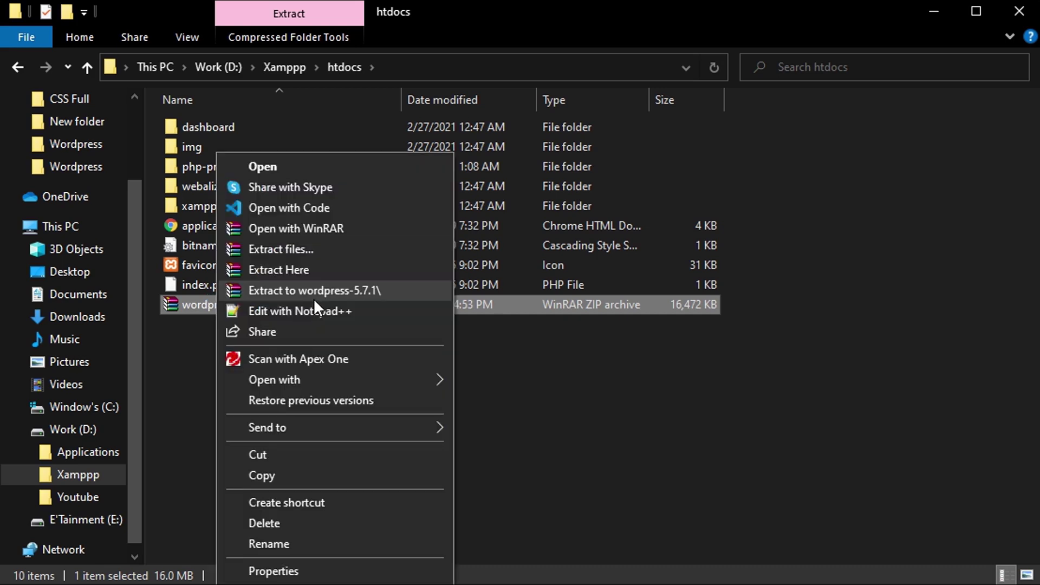
left_click(347, 277)
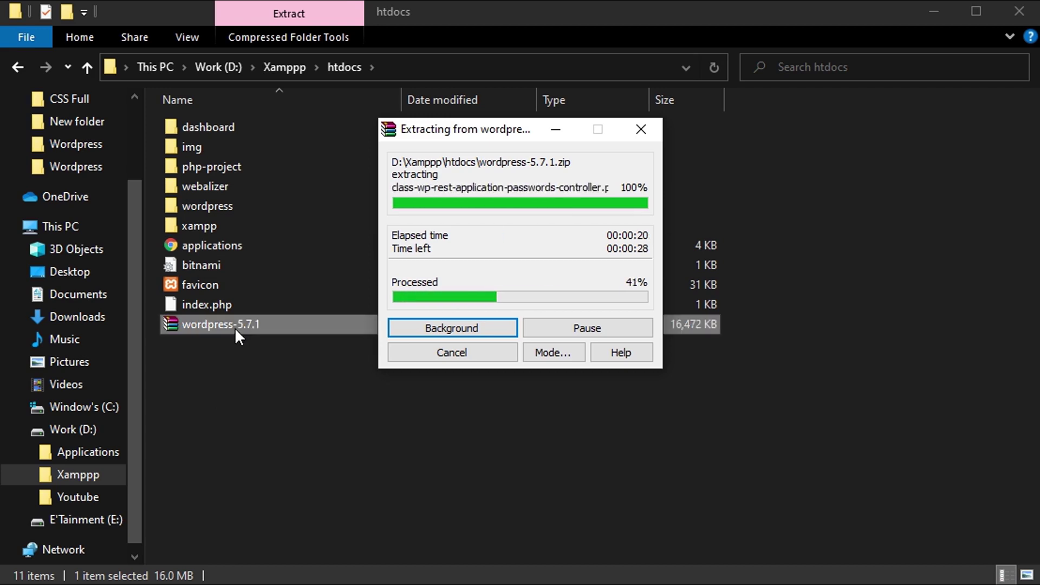
left_click(198, 200)
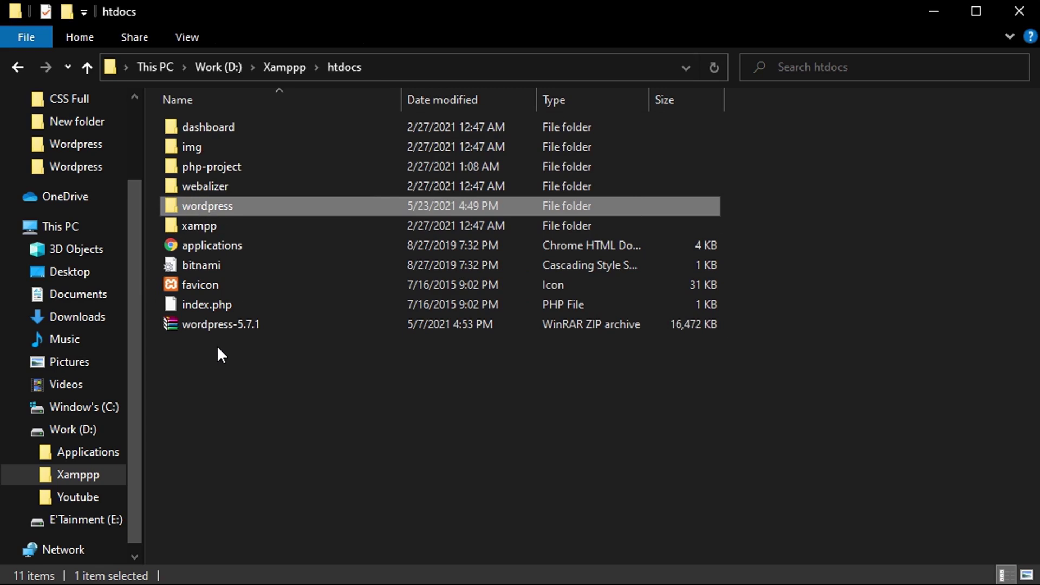
Rename the extracted wordpress folder in htdocs to wptut1.
right_click(209, 207)
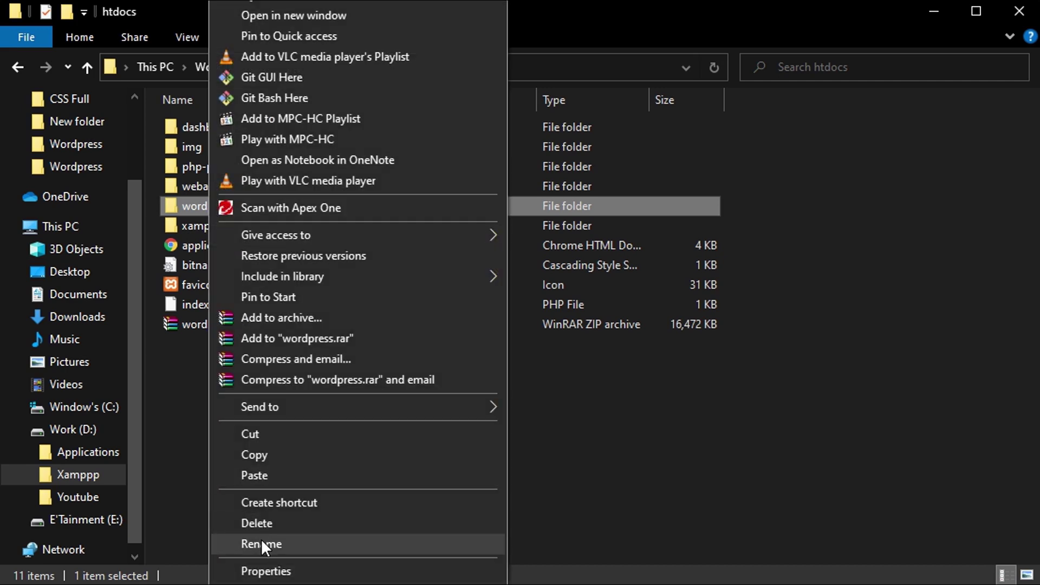
left_click(262, 542)
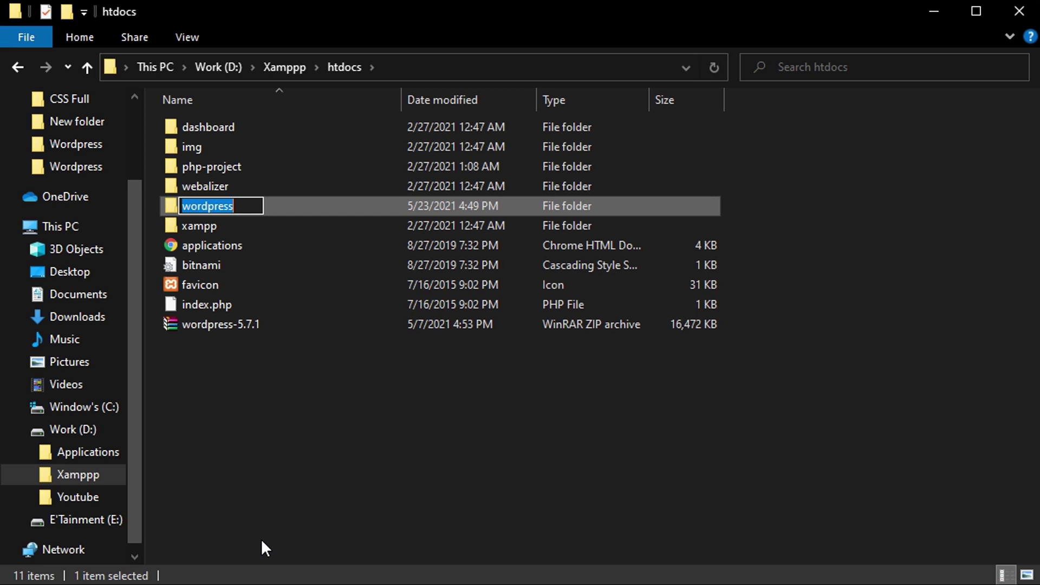
type("wp")
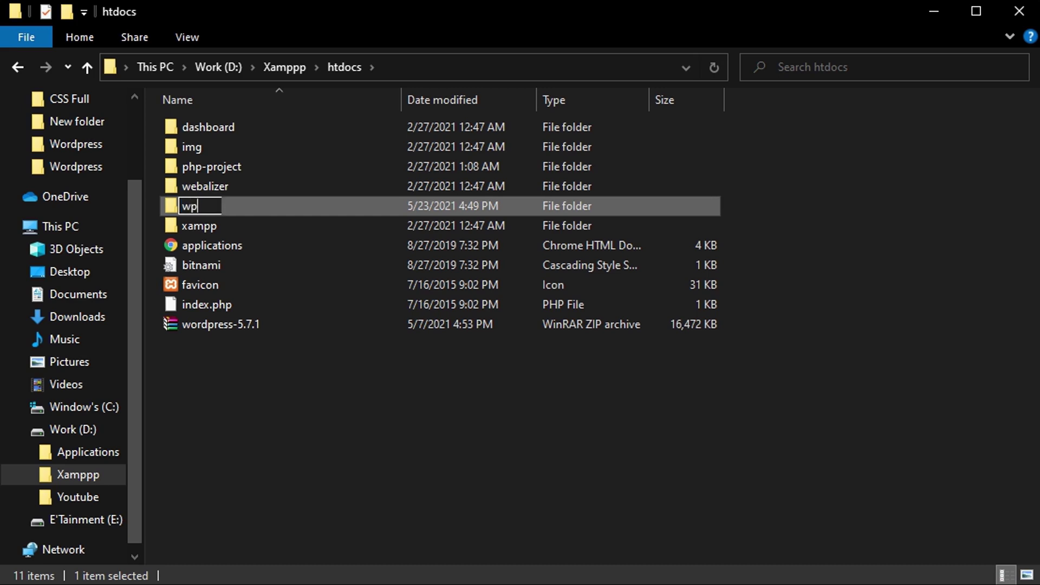
type("tut1")
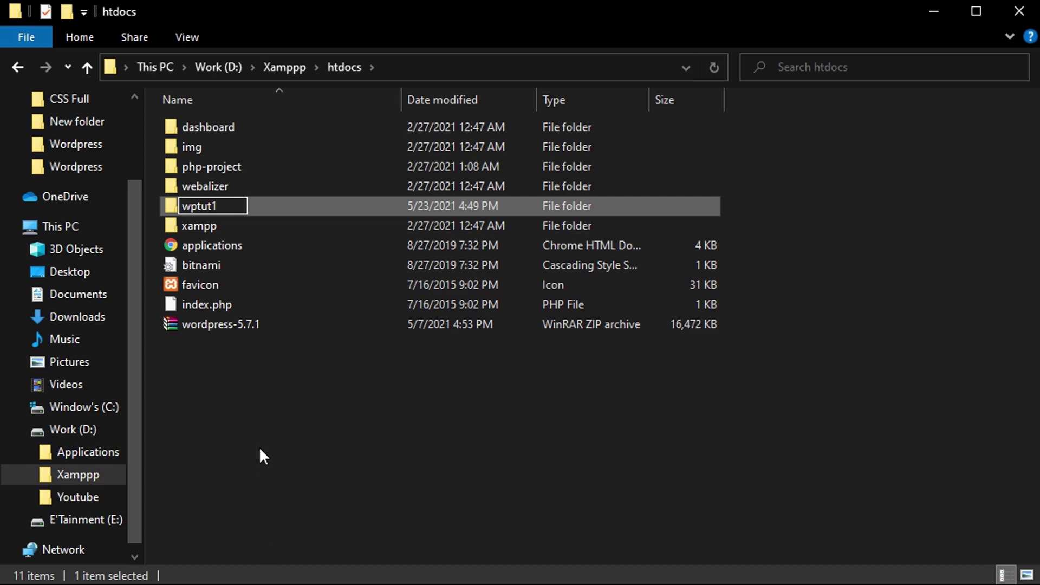
key("Return")
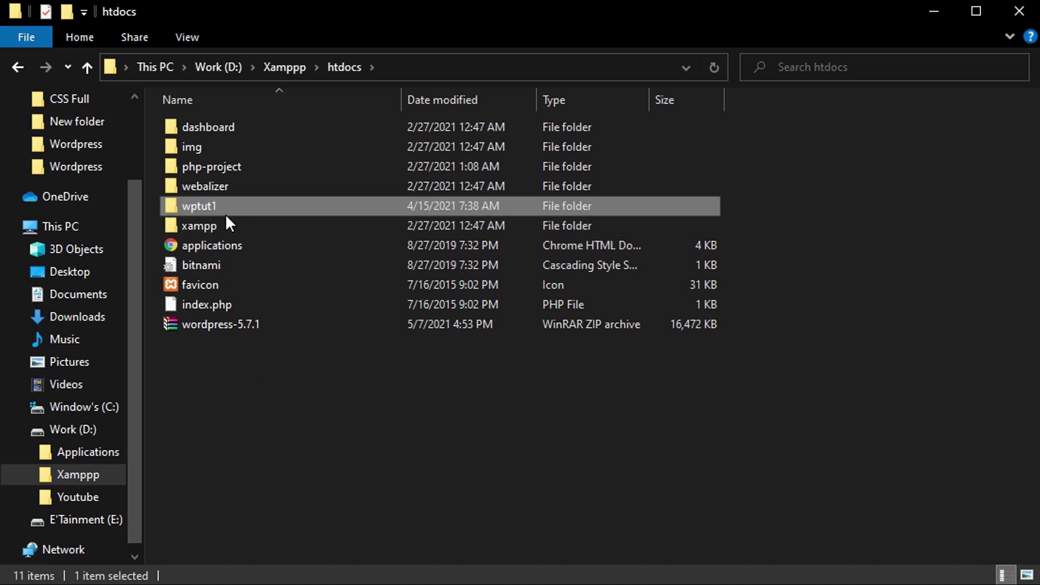
left_click(252, 479)
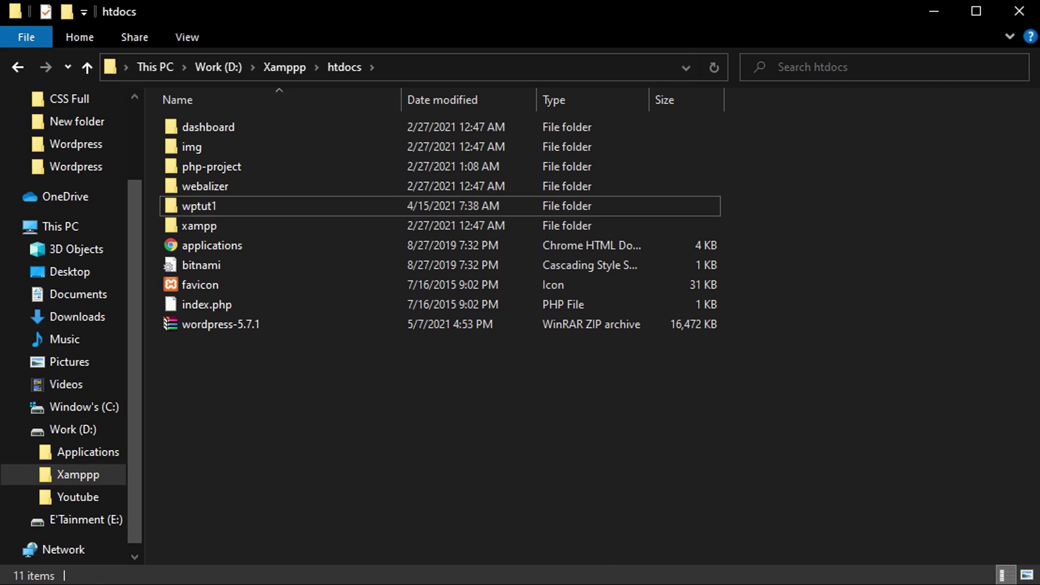
left_click(973, 584)
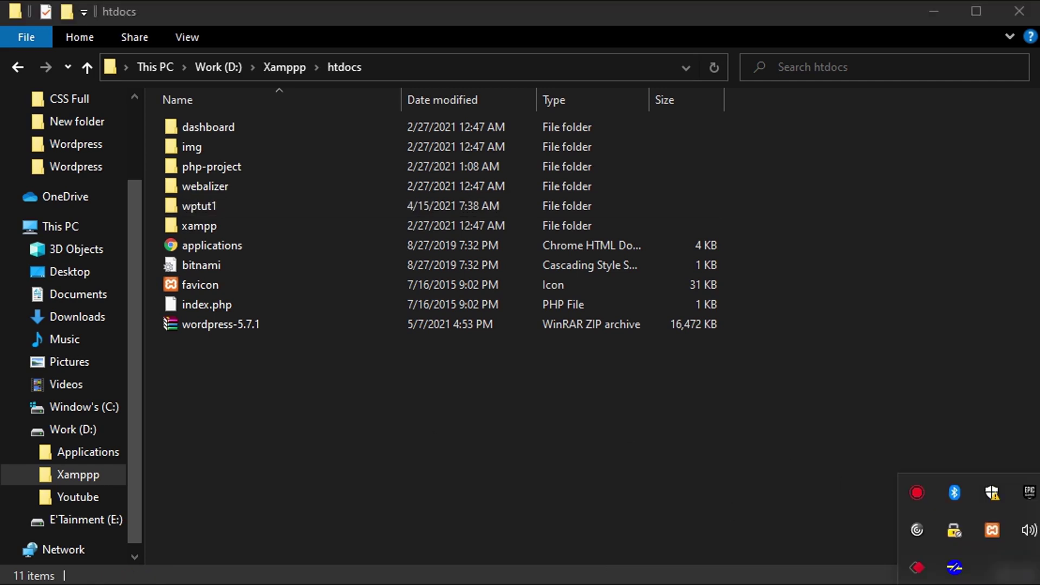
Stop and restart Apache in the XAMPP Control Panel, then minimise it.
left_click(992, 530)
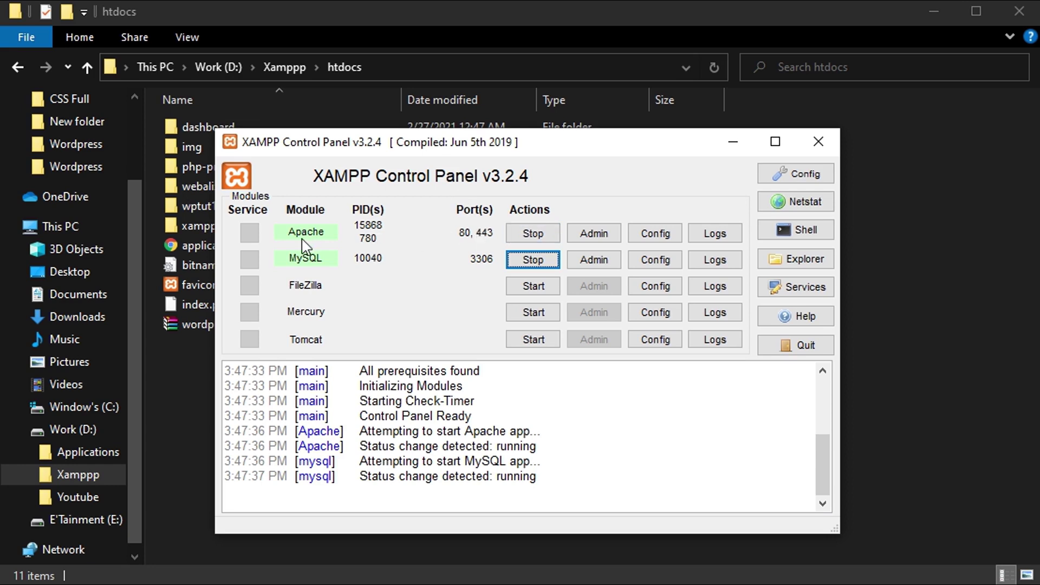
left_click(527, 233)
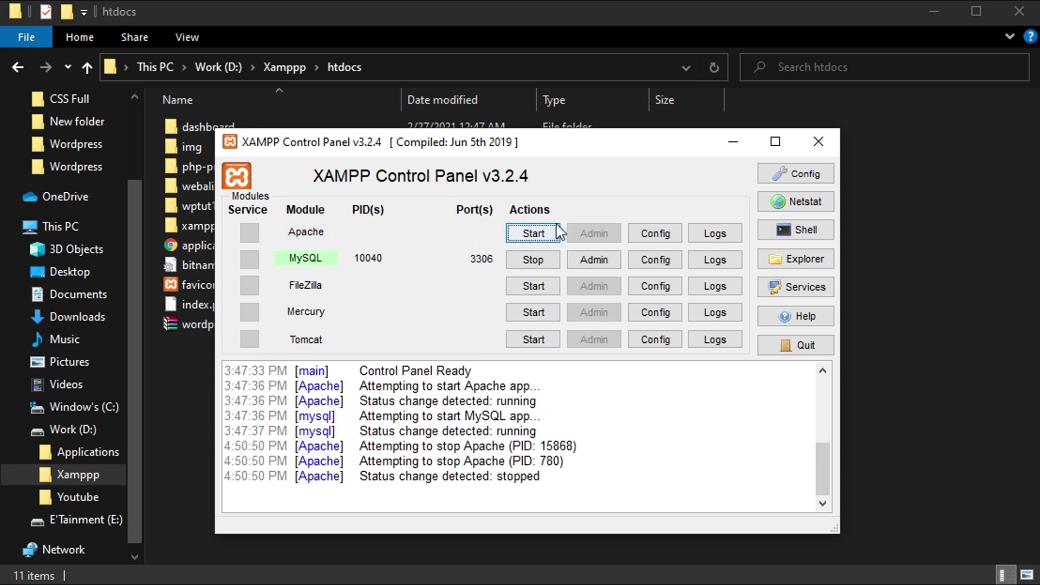
left_click(548, 235)
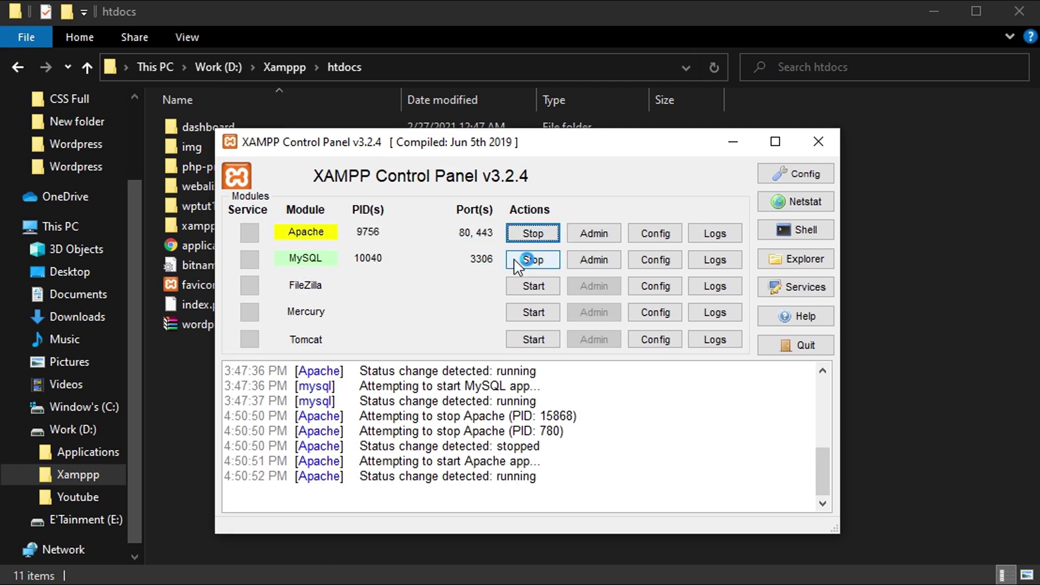
left_click(733, 143)
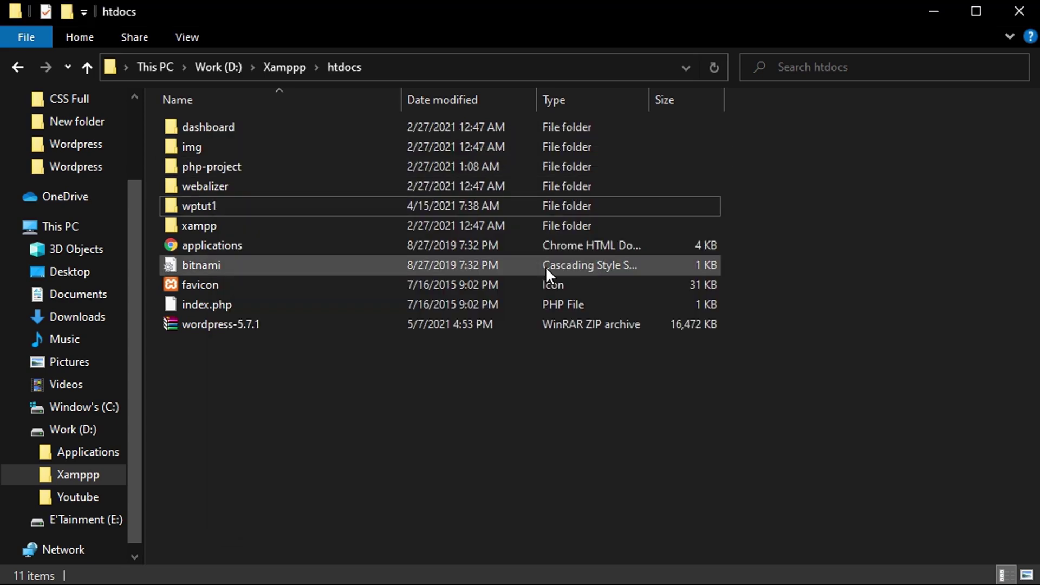
Close the Blog Tool and Download XAMPP tabs and load localhost/phpmyadmin from its bookmark.
mouse_move(398, 579)
left_click(398, 560)
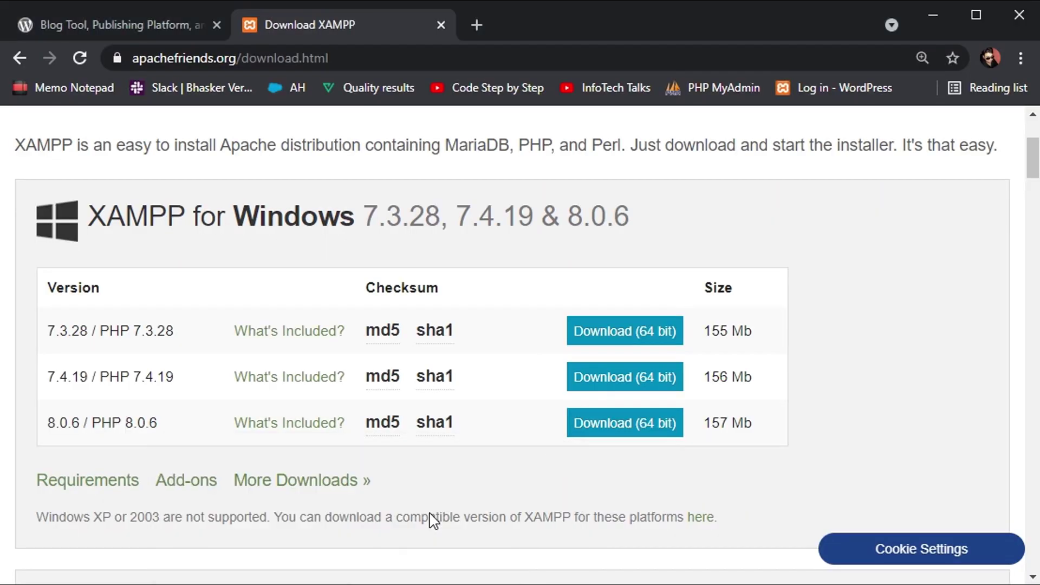
left_click(479, 27)
left_click(219, 21)
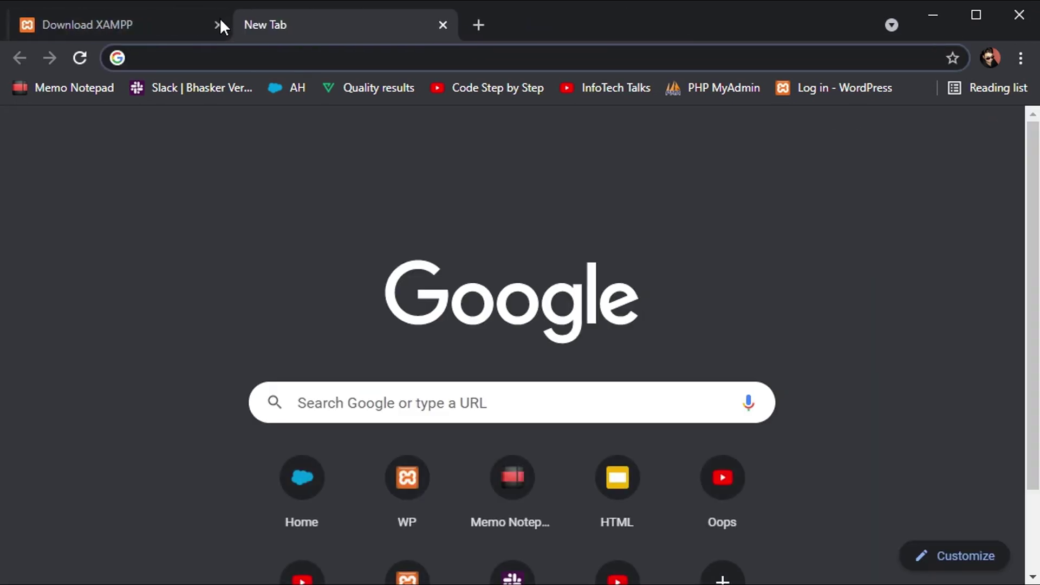
left_click(219, 20)
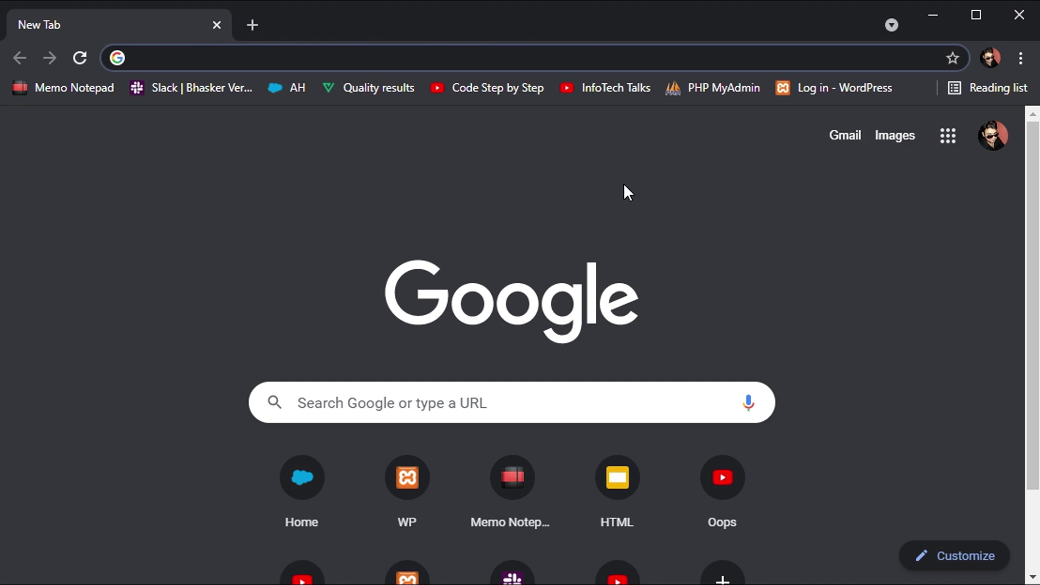
left_click(729, 95)
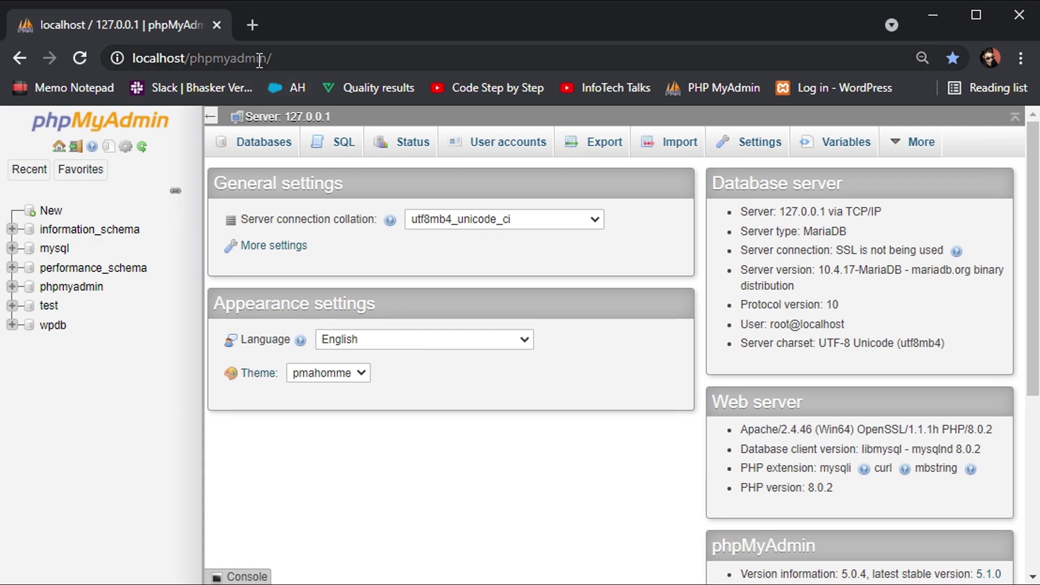
Point out the localhost/phpmyadmin address, then show the server's Databases list.
left_click(156, 59)
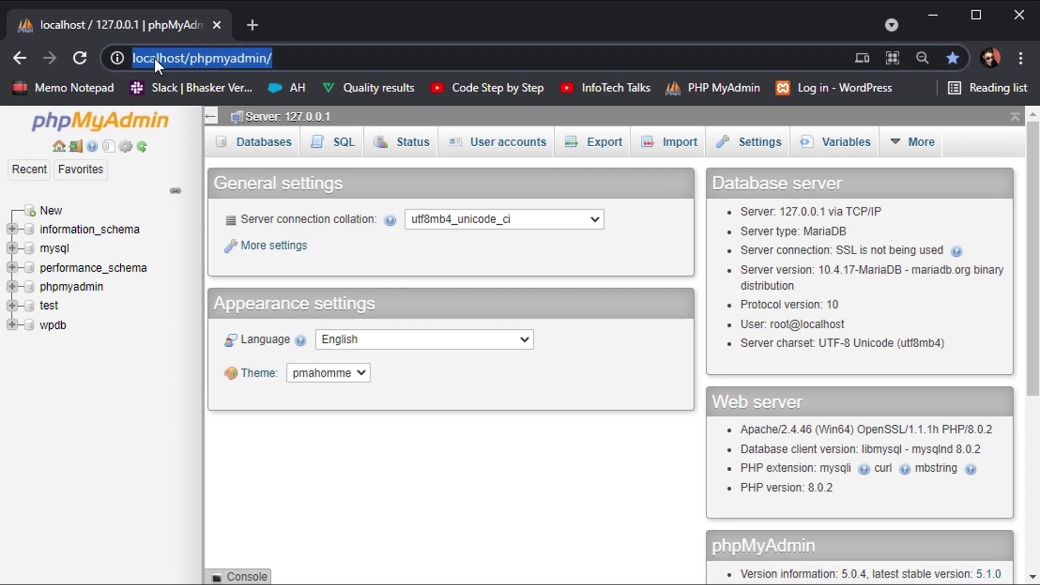
left_click(146, 58)
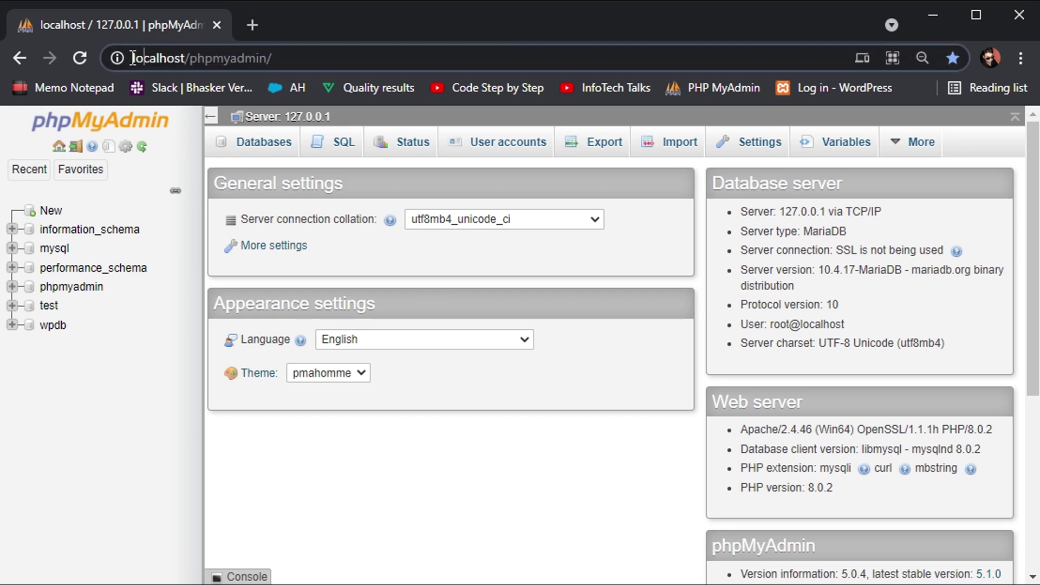
left_click_drag(132, 58, 282, 54)
left_click(189, 60)
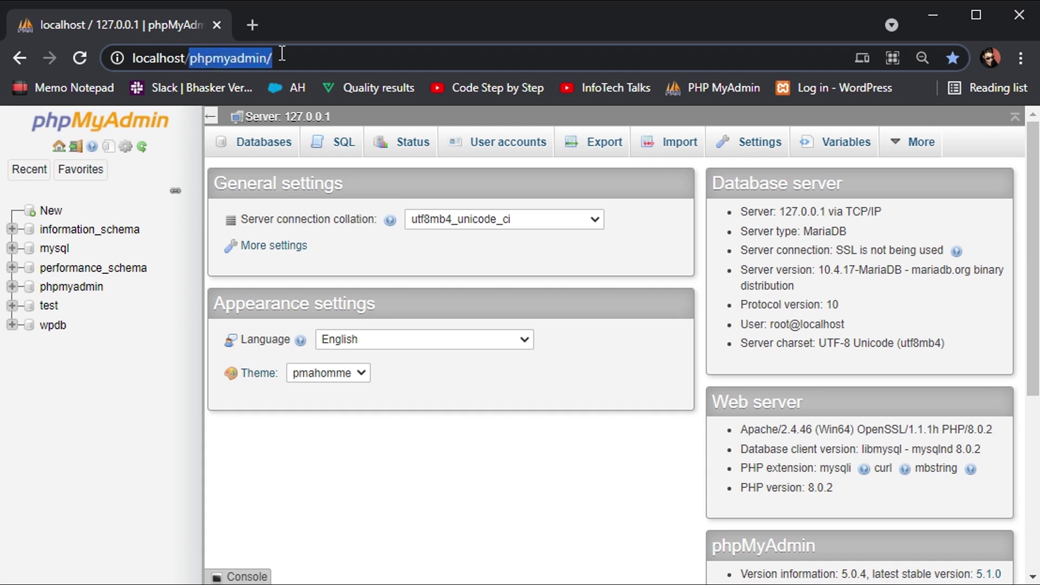
left_click(282, 54)
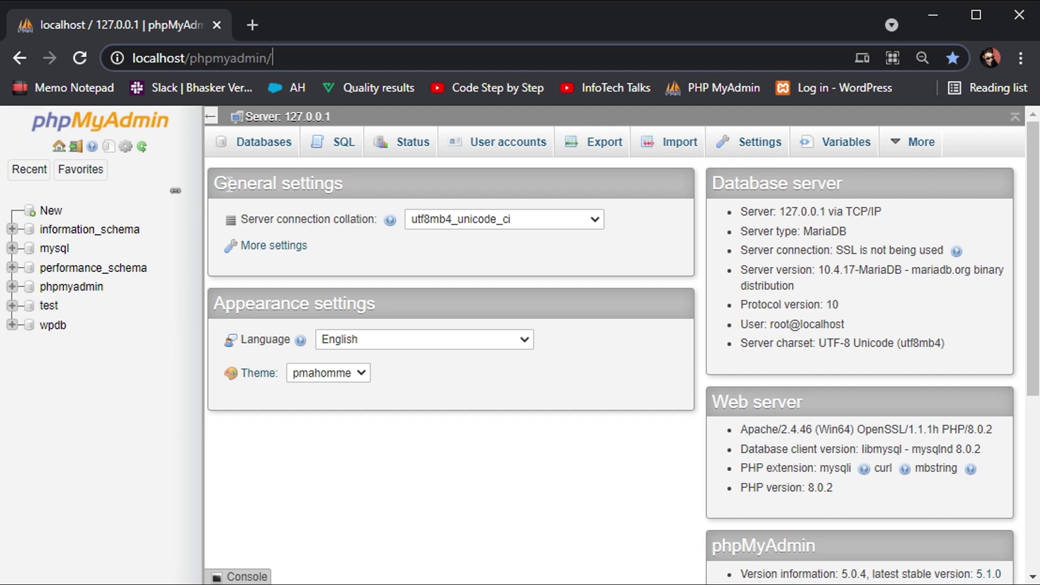
left_click(263, 142)
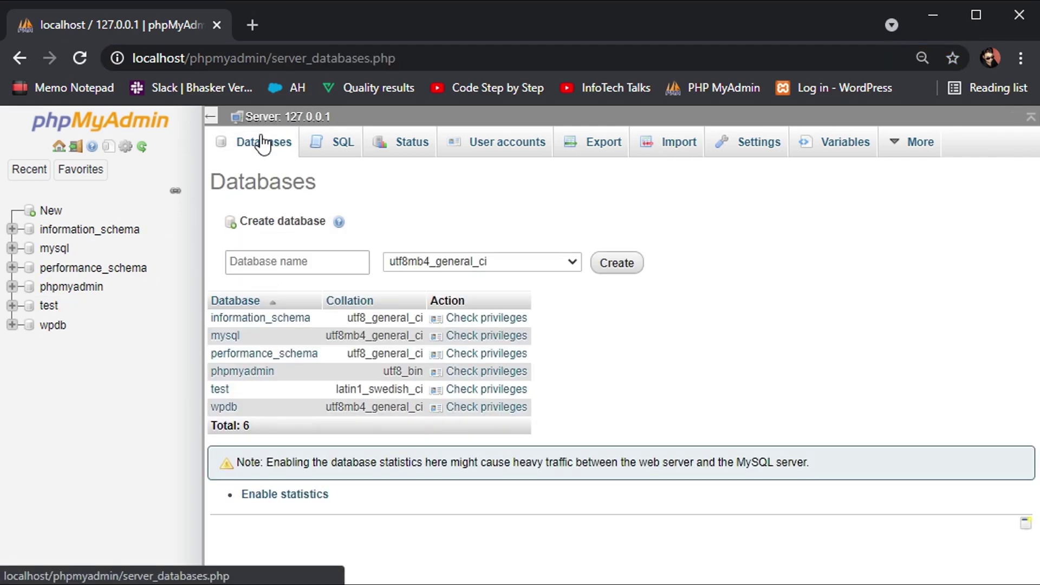
Create the wpdb1 database, open it from the sidebar, and start a new tab.
left_click(265, 263)
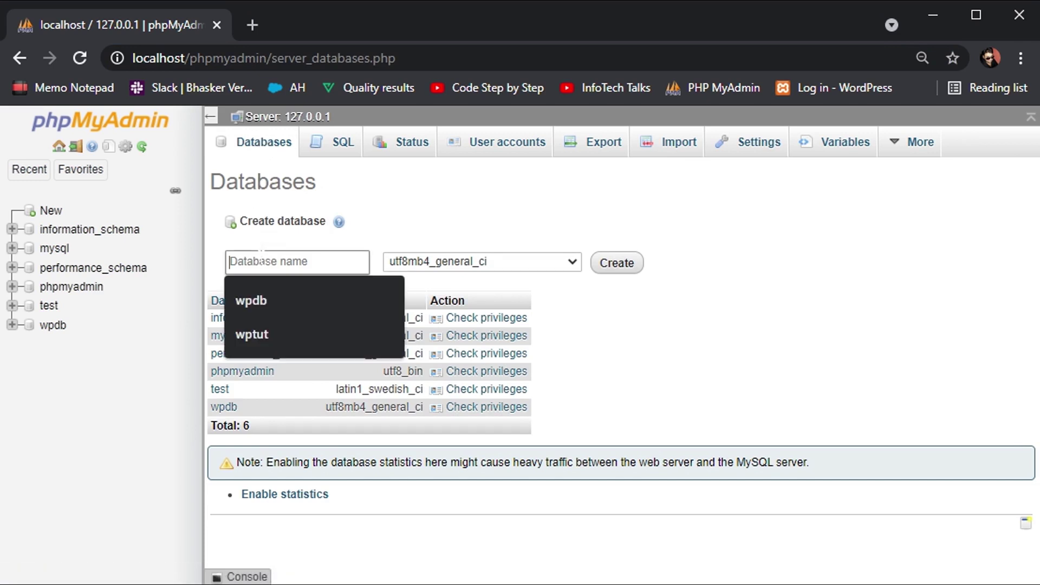
left_click(262, 319)
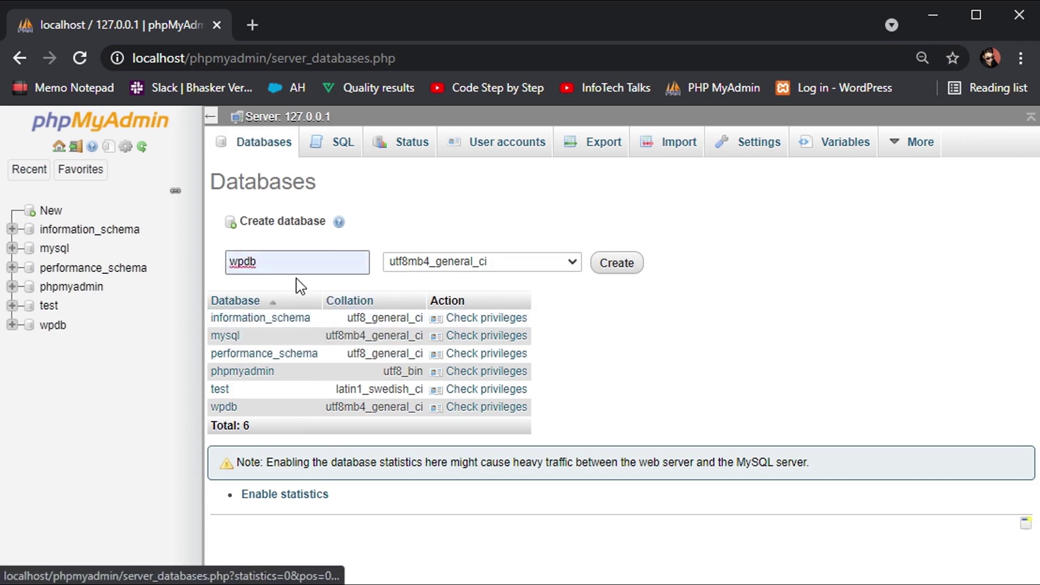
type("1")
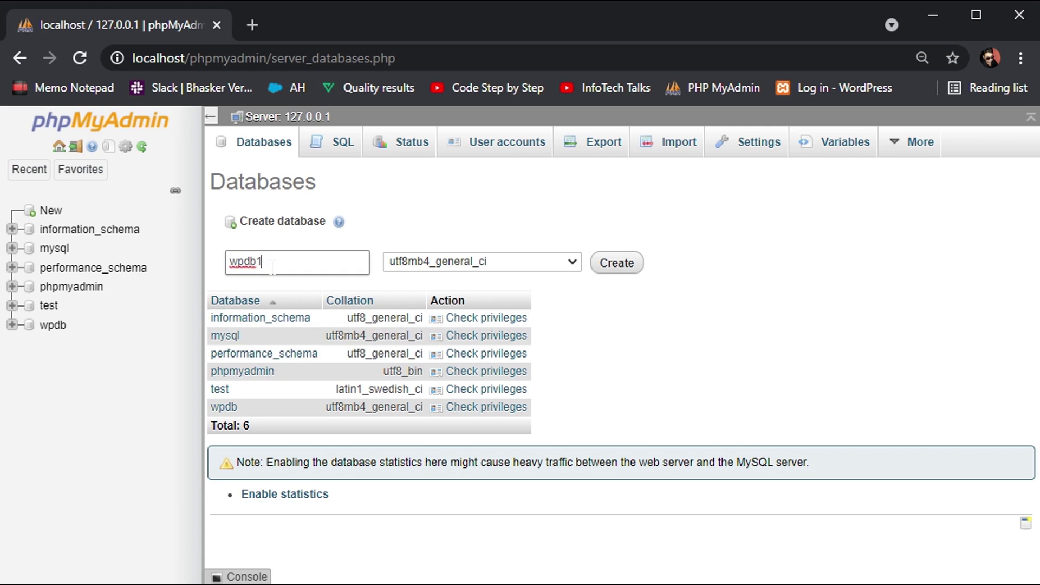
left_click(620, 264)
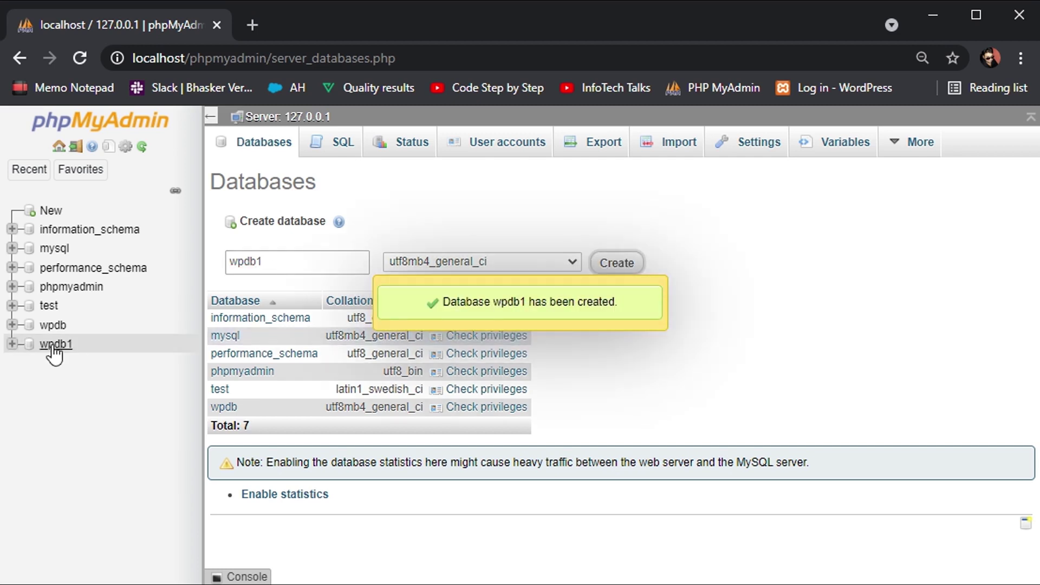
left_click(52, 345)
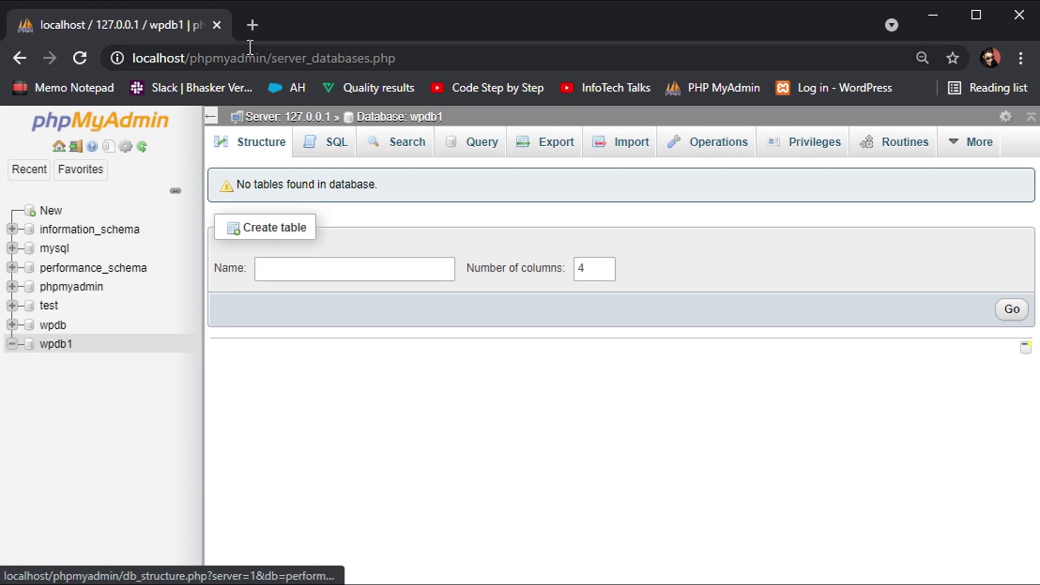
left_click(252, 25)
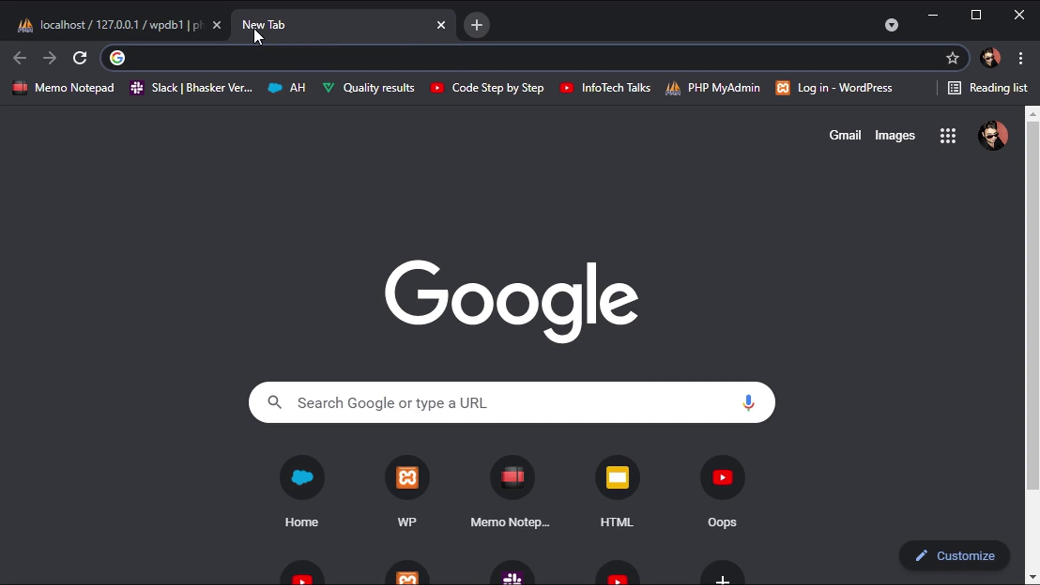
Load localhost/wptut1/wp-admin to reach the installer with English (United States) selected.
type("locak")
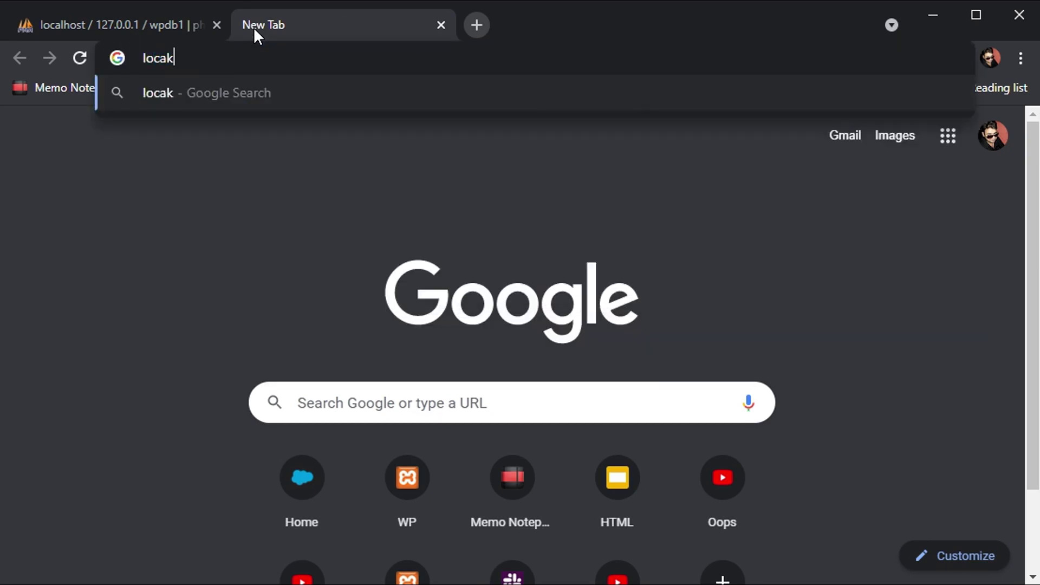
key("BackSpace")
type("l")
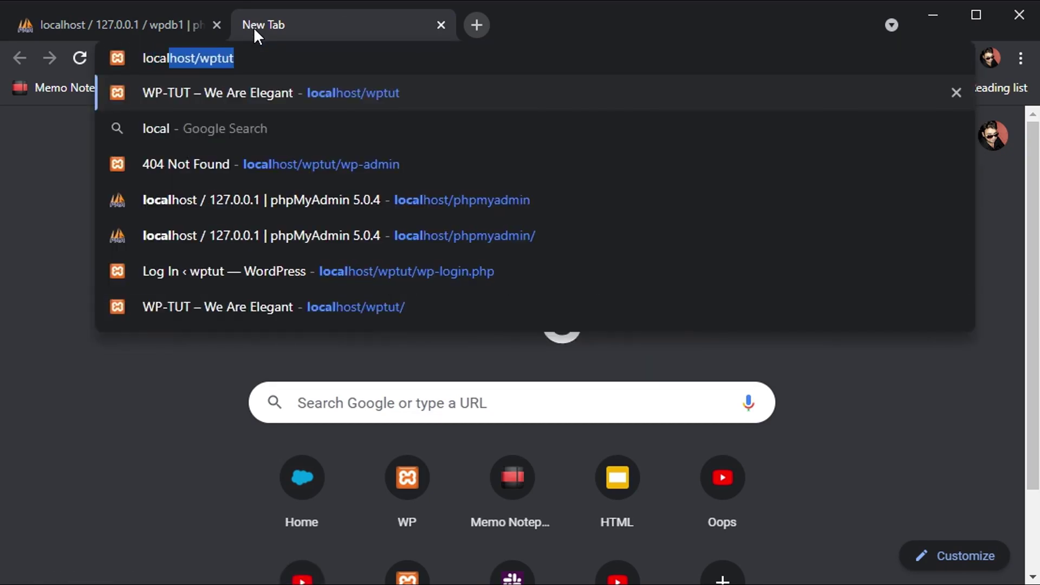
key("Right")
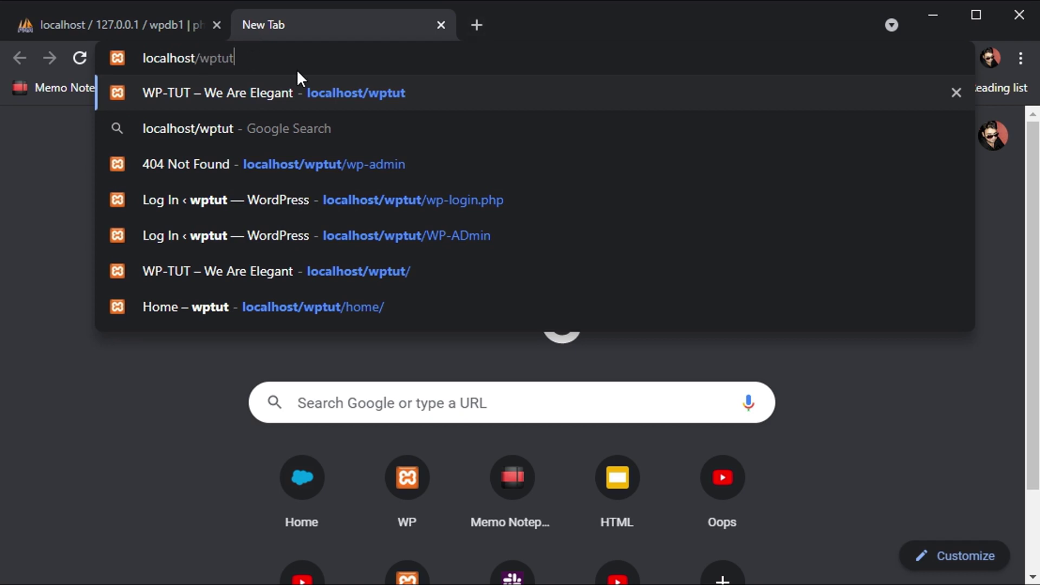
type("1")
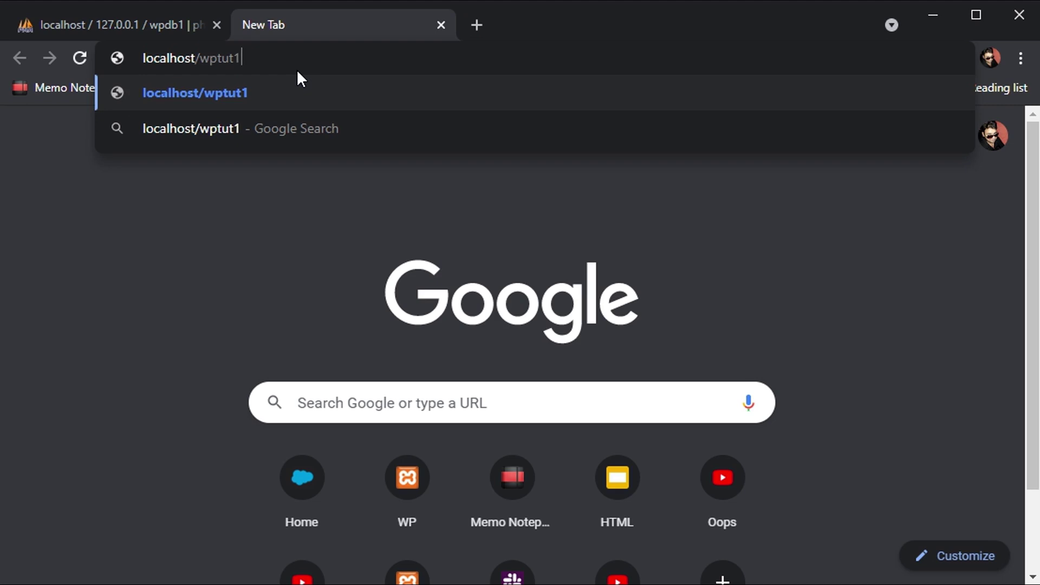
type("/wp-")
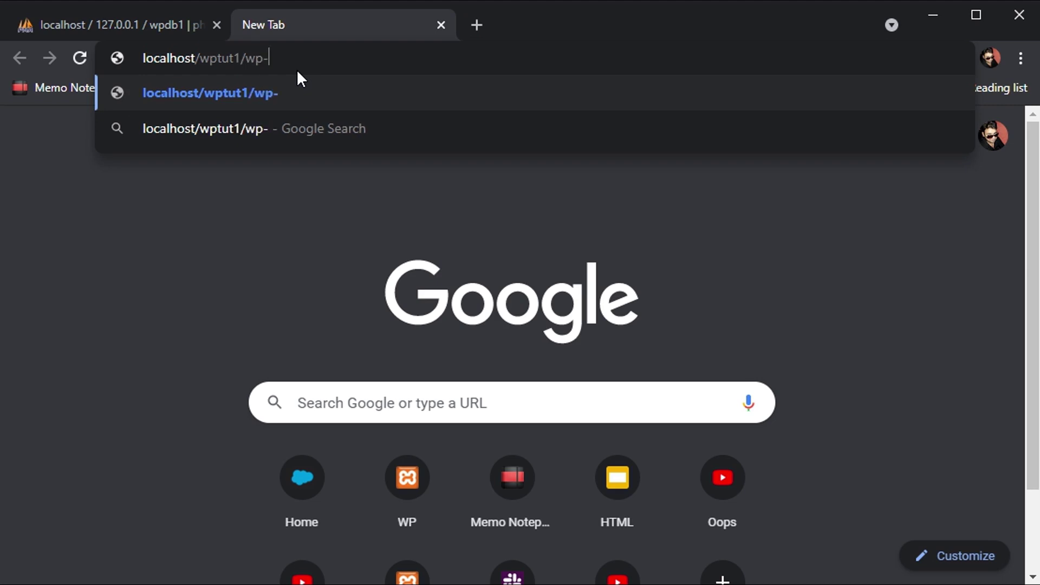
type("admin")
key("Return")
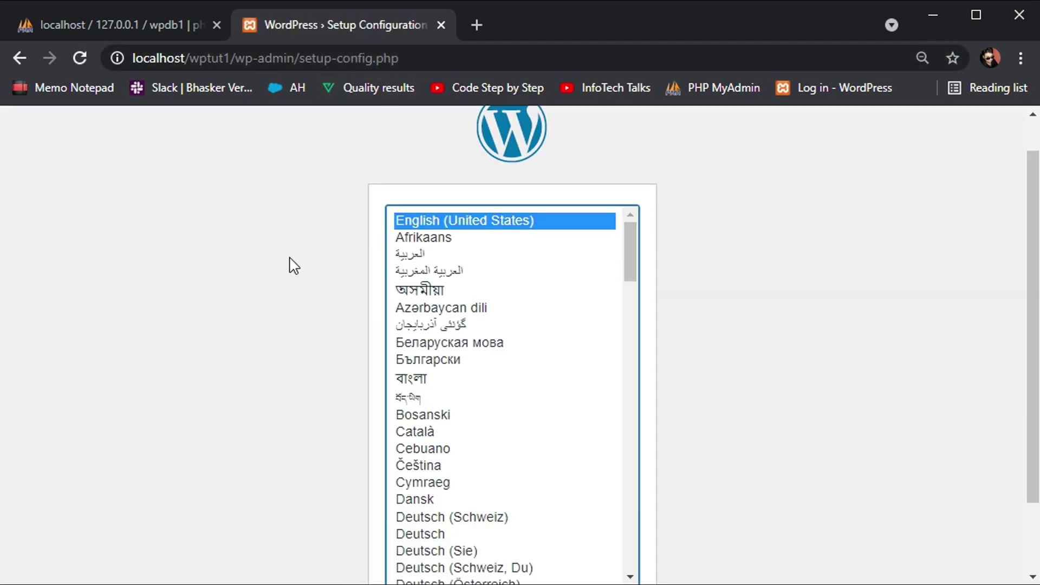
scroll(293, 265, "down", 2)
scroll(293, 266, "up", 3)
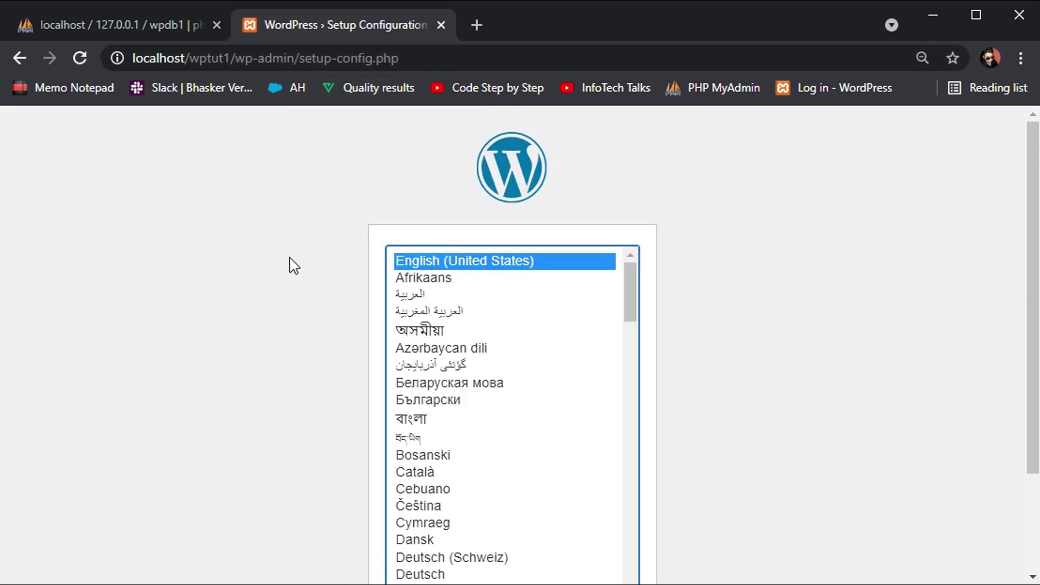
scroll(294, 265, "down", 2)
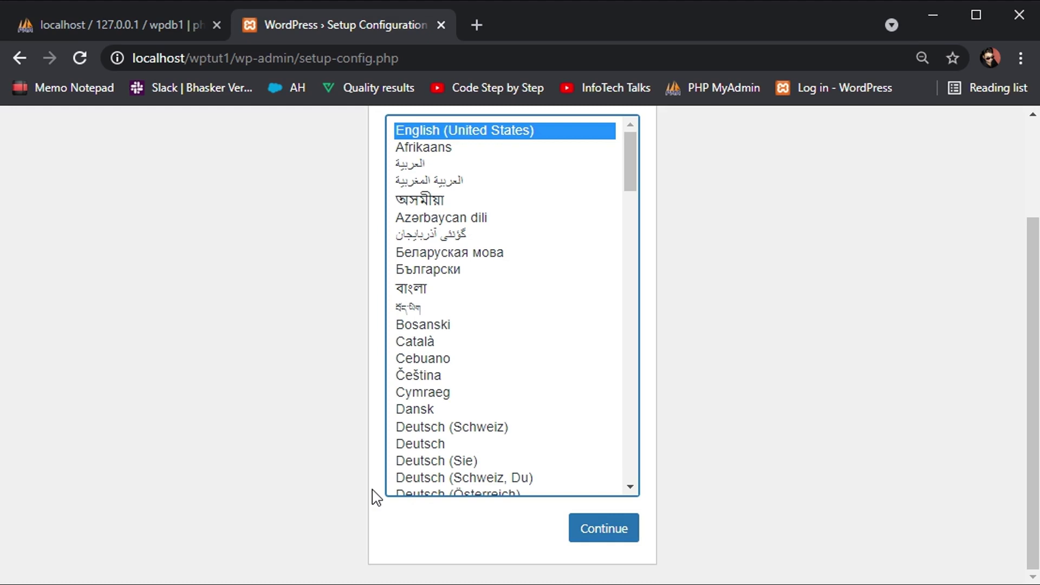
Keep English, review the required database name, username, password and table prefix, then continue.
left_click(625, 519)
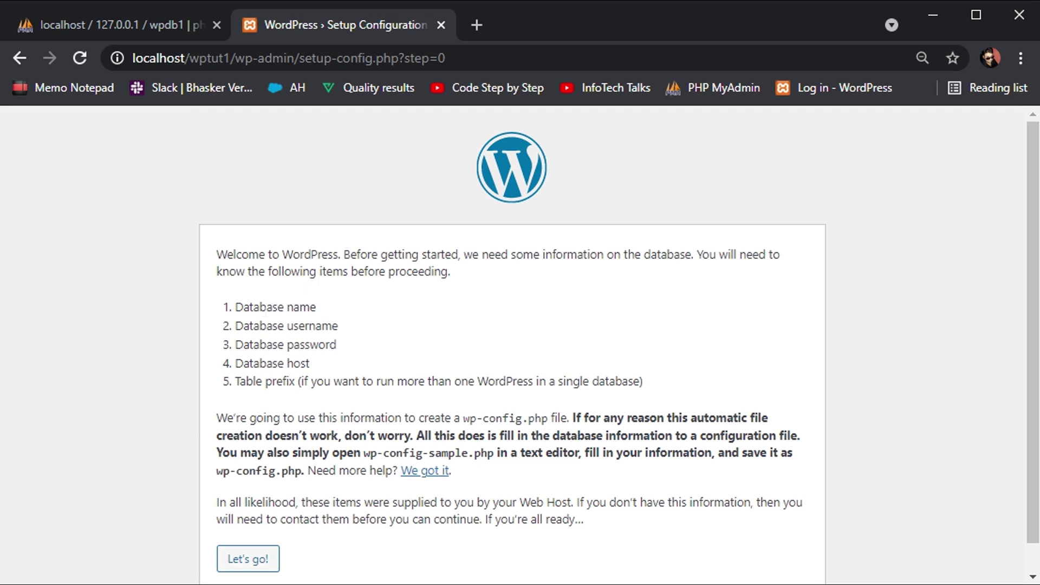
double_click(264, 307)
triple_click(253, 328)
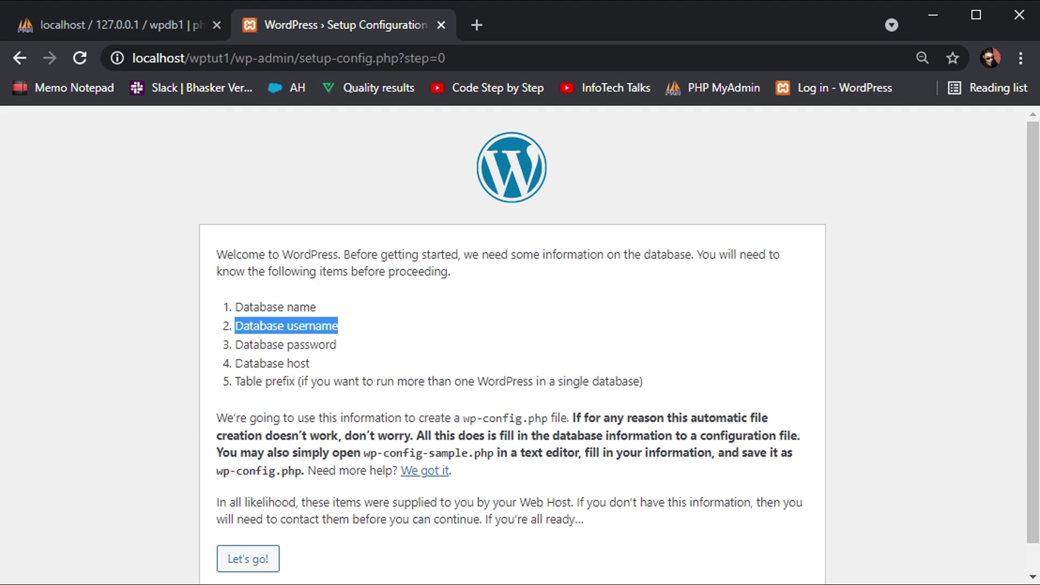
triple_click(256, 344)
double_click(254, 380)
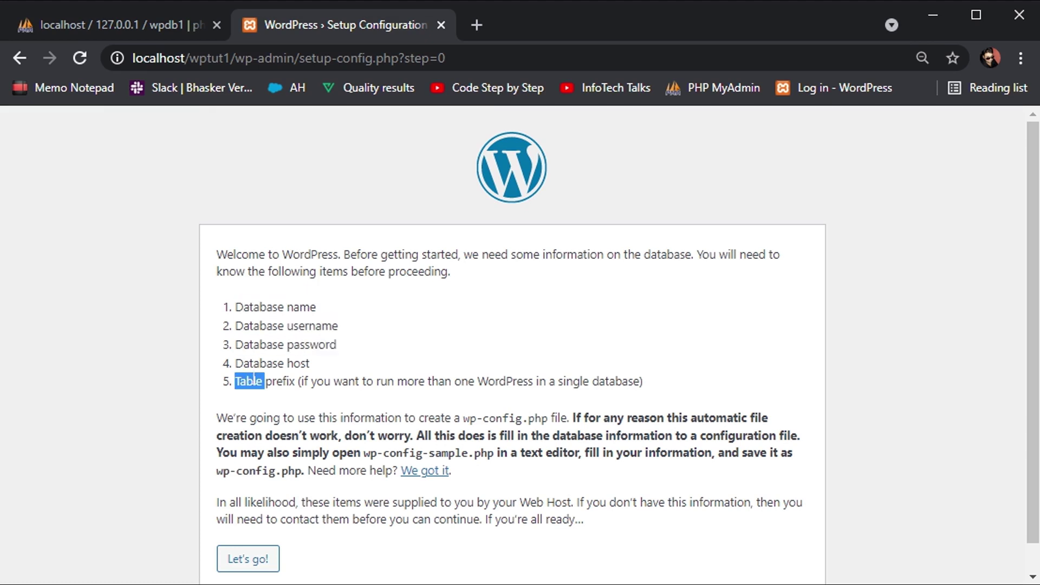
left_click(267, 401)
left_click(241, 559)
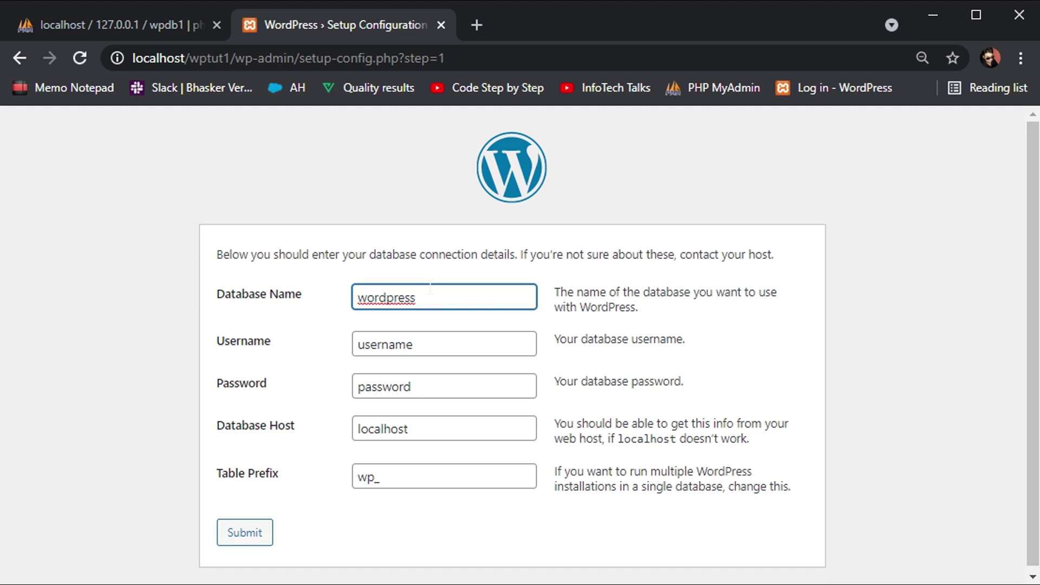
Start replacing the database name, submit too early, and return to the form after the error.
double_click(431, 287)
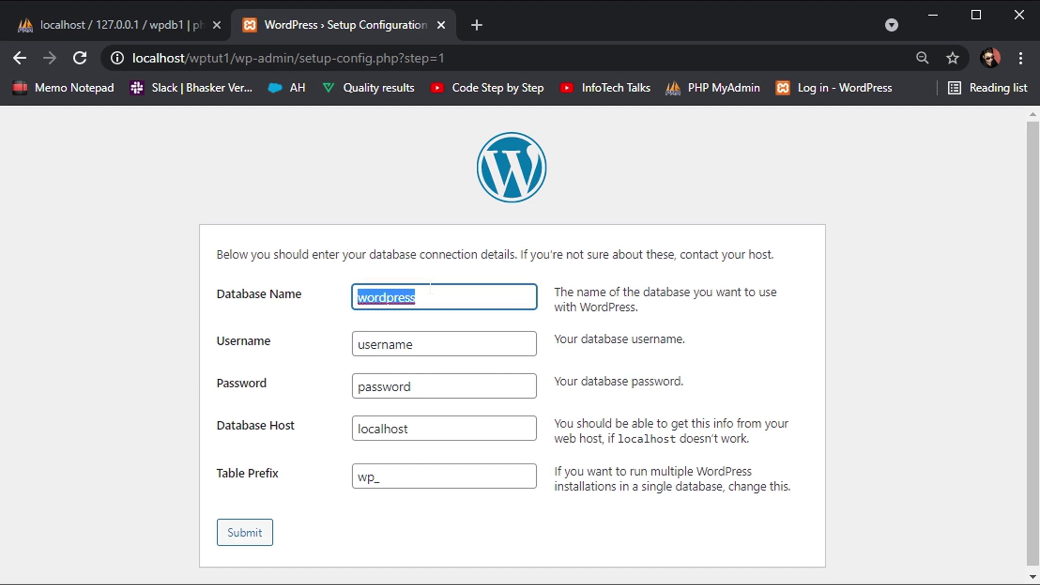
type("w")
key("Return")
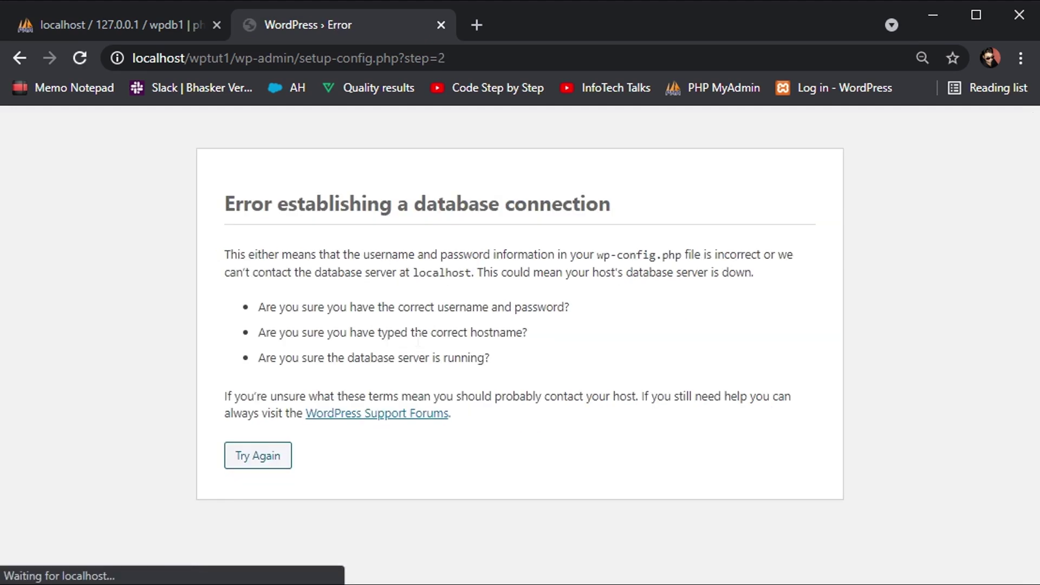
left_click(259, 456)
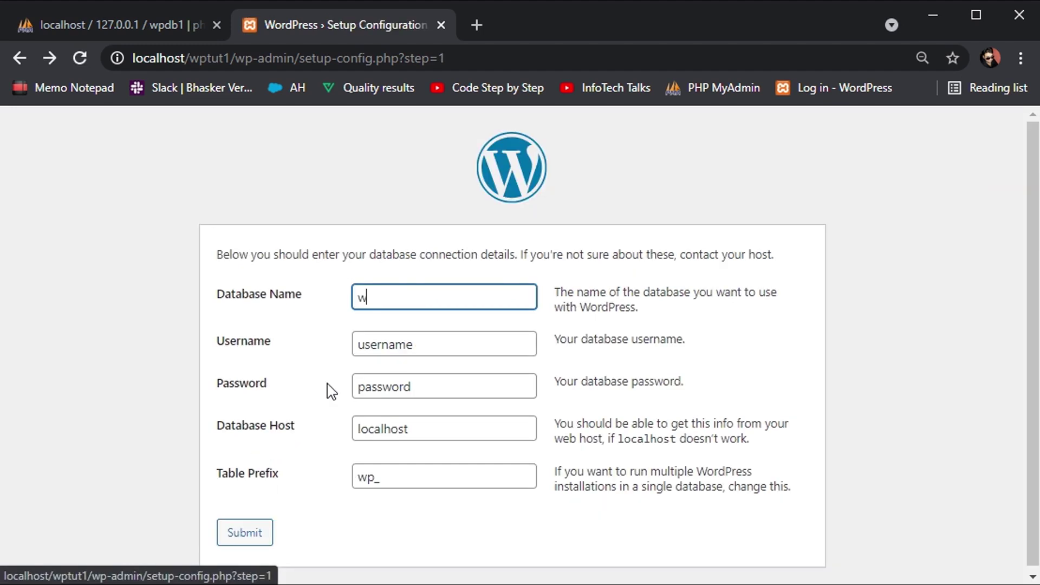
Set database name wpdb1 and username root, and leave the password empty.
type("pd")
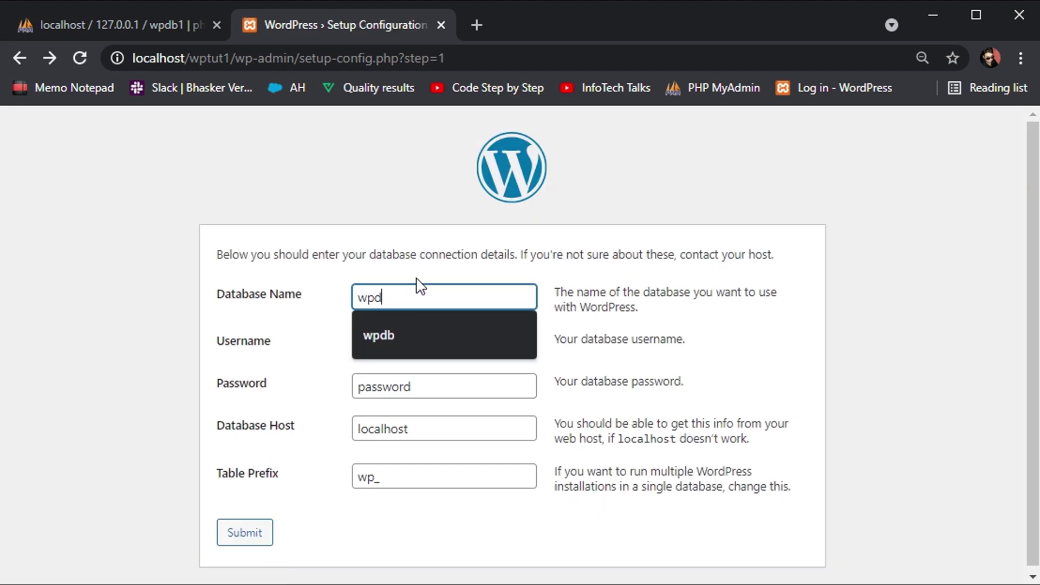
type("b1")
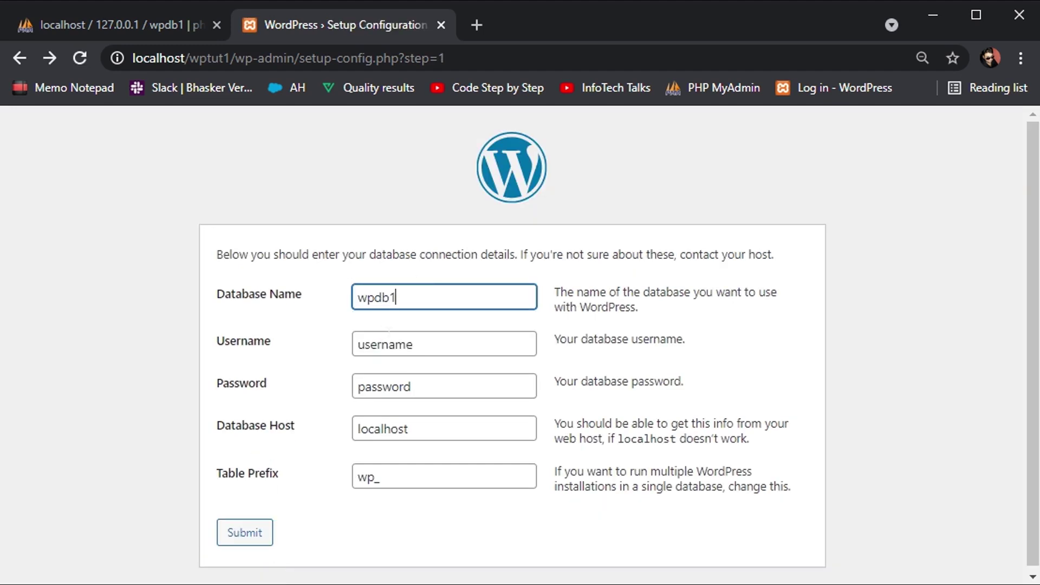
key("Tab")
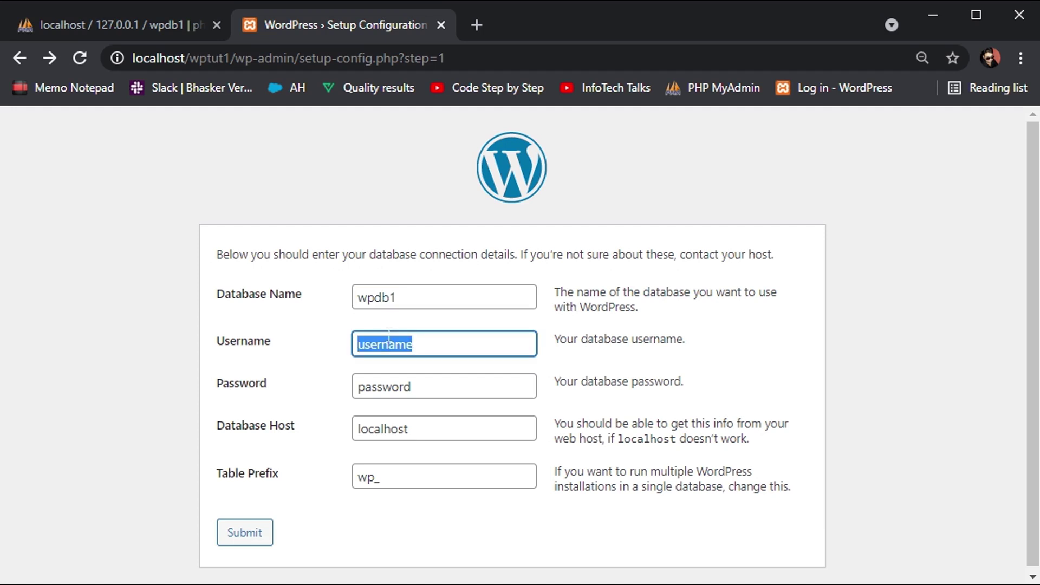
type("root")
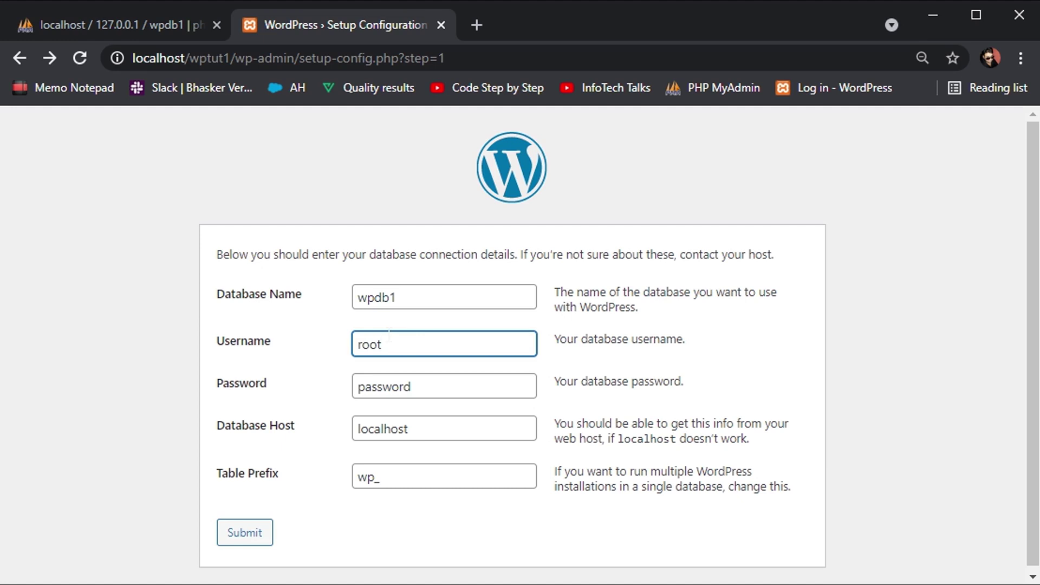
left_click(364, 385)
double_click(371, 382)
key("BackSpace")
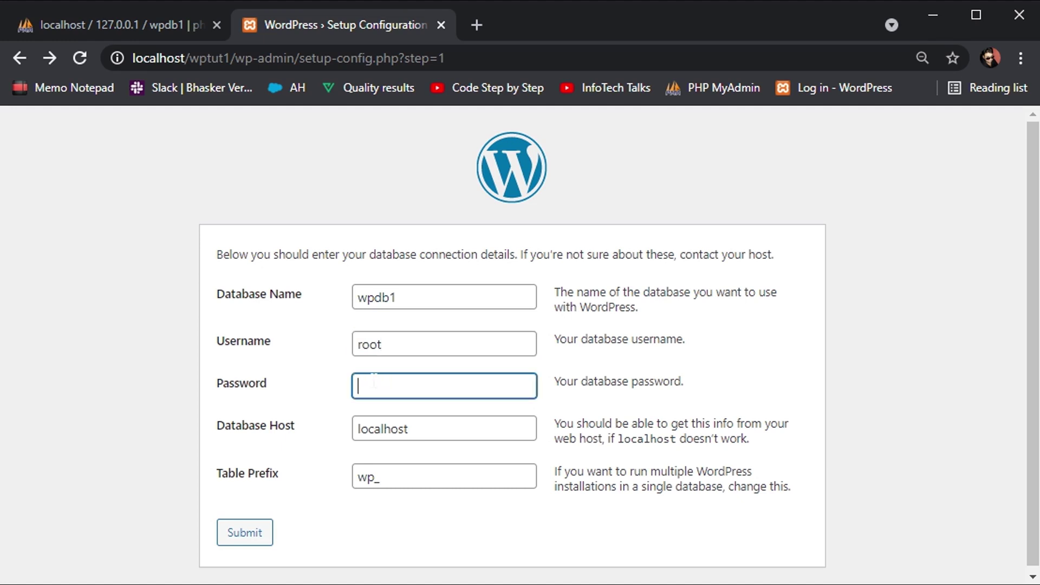
left_click(326, 379)
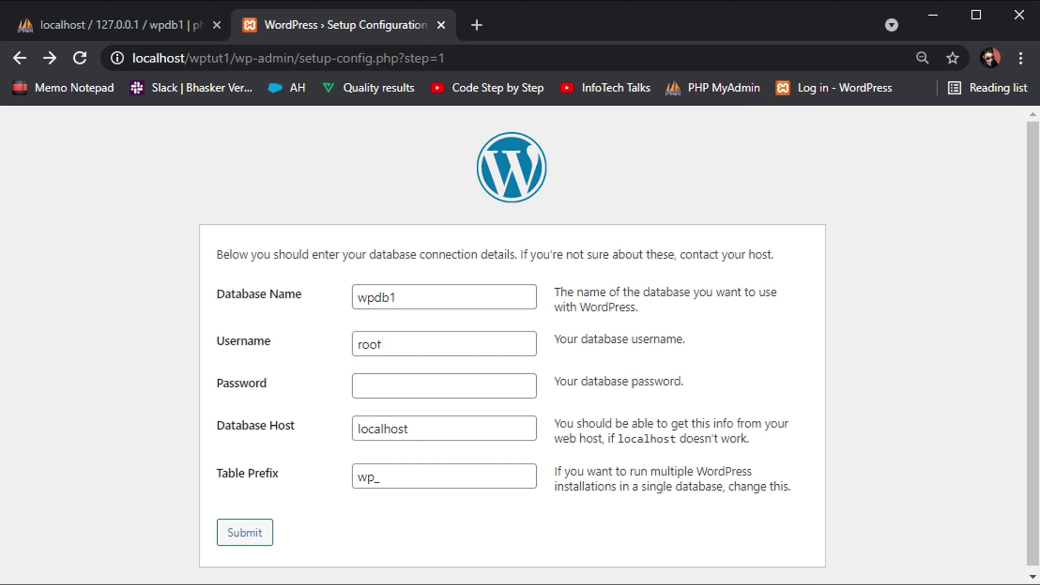
double_click(383, 343)
left_click(390, 345)
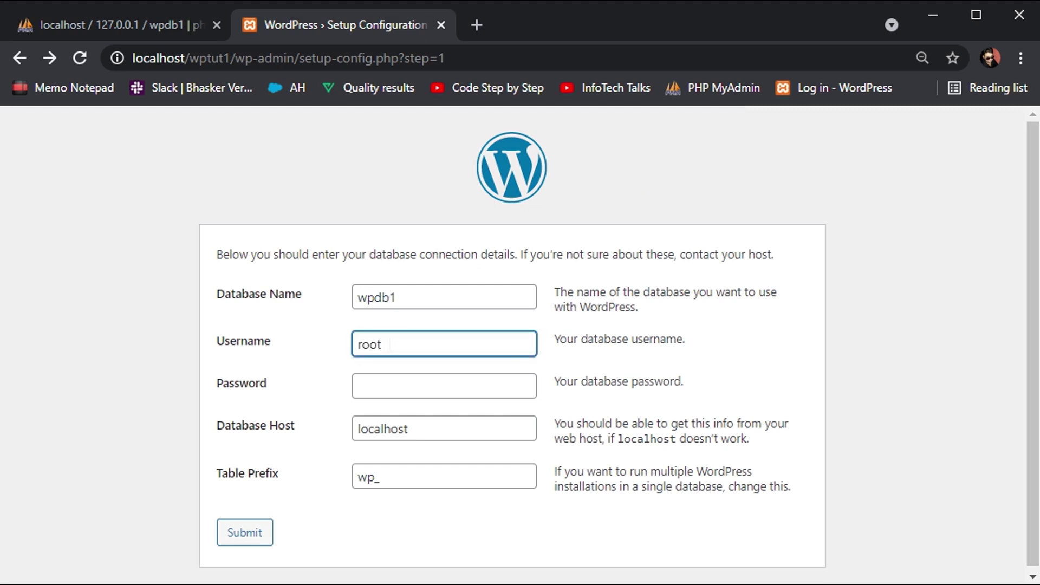
key("Tab")
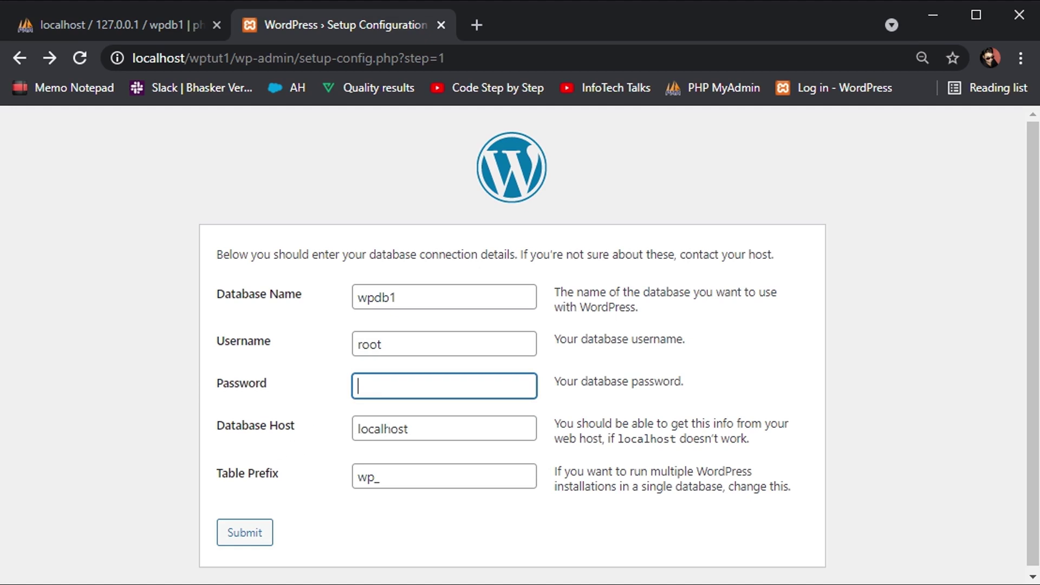
Keep host localhost, set the table prefix back to wp_, and submit the connection details.
left_click(385, 428)
double_click(386, 428)
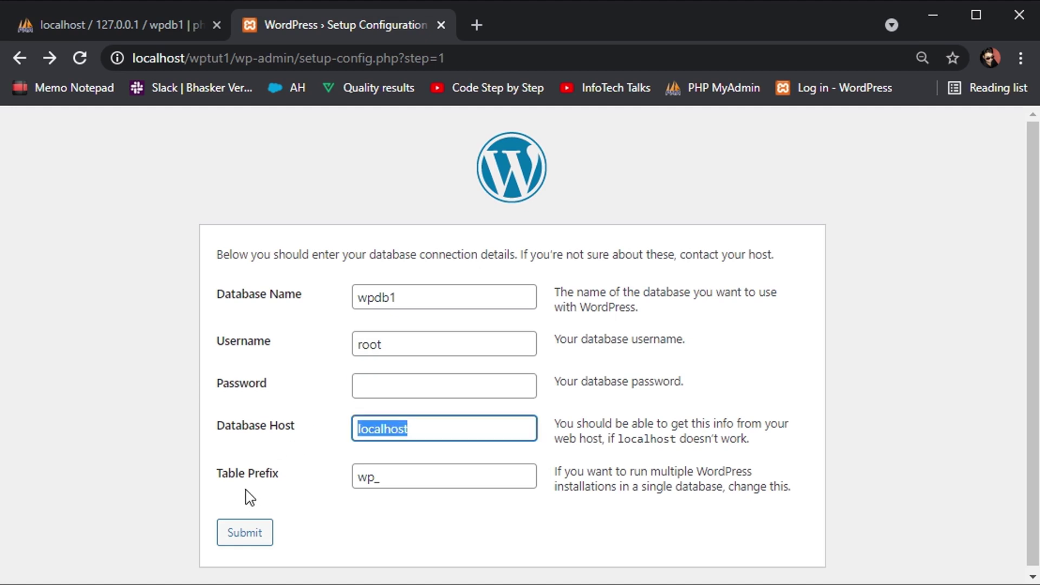
left_click(390, 484)
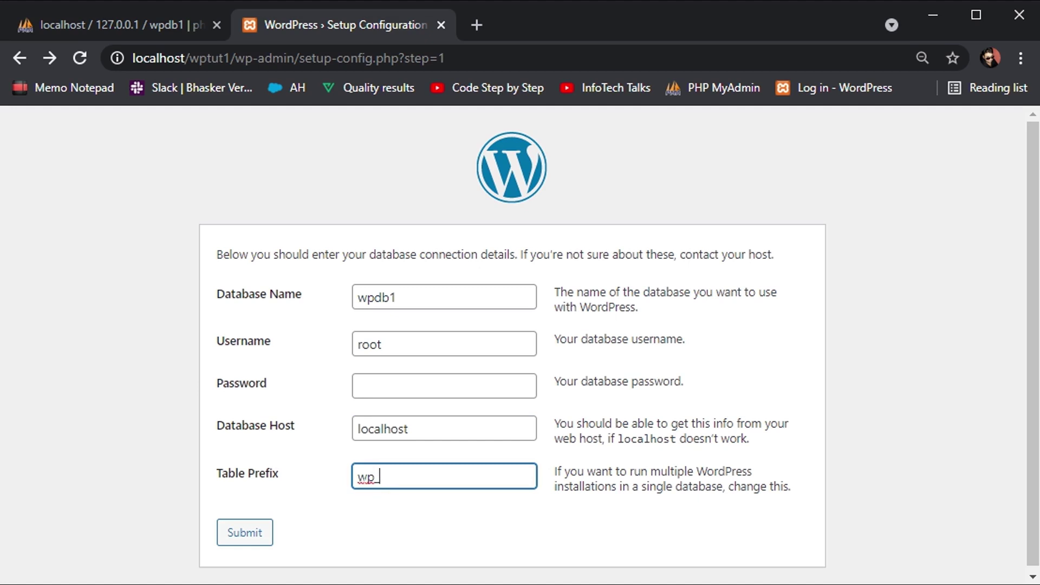
left_click_drag(358, 478, 372, 478)
type("bhasker_")
left_click(435, 481)
key("ctrl+a")
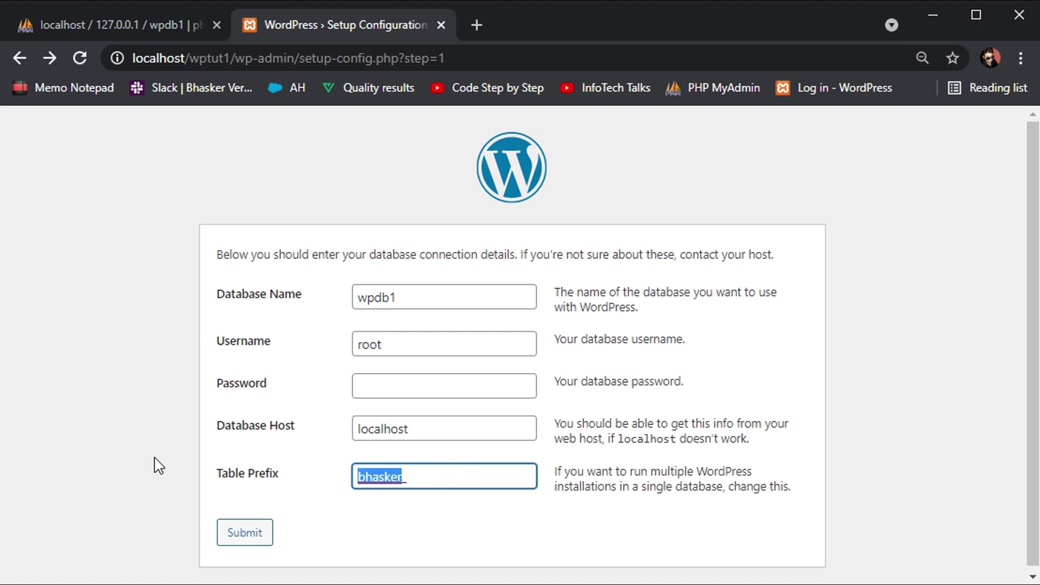
type("wp_")
left_click(236, 537)
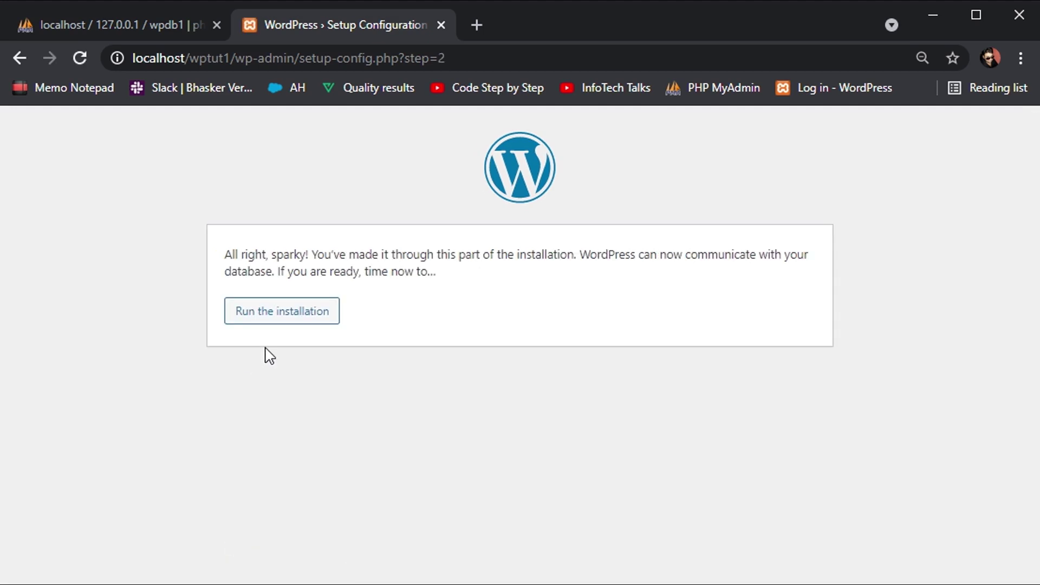
Start the installation and set the site title to wptut1.
left_click(308, 332)
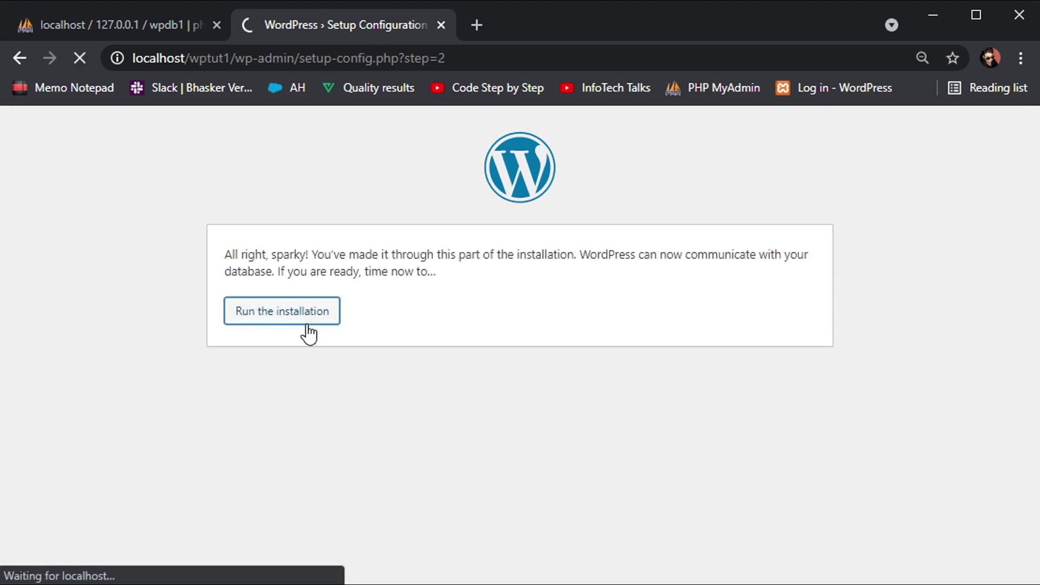
scroll(307, 332, "down", 3)
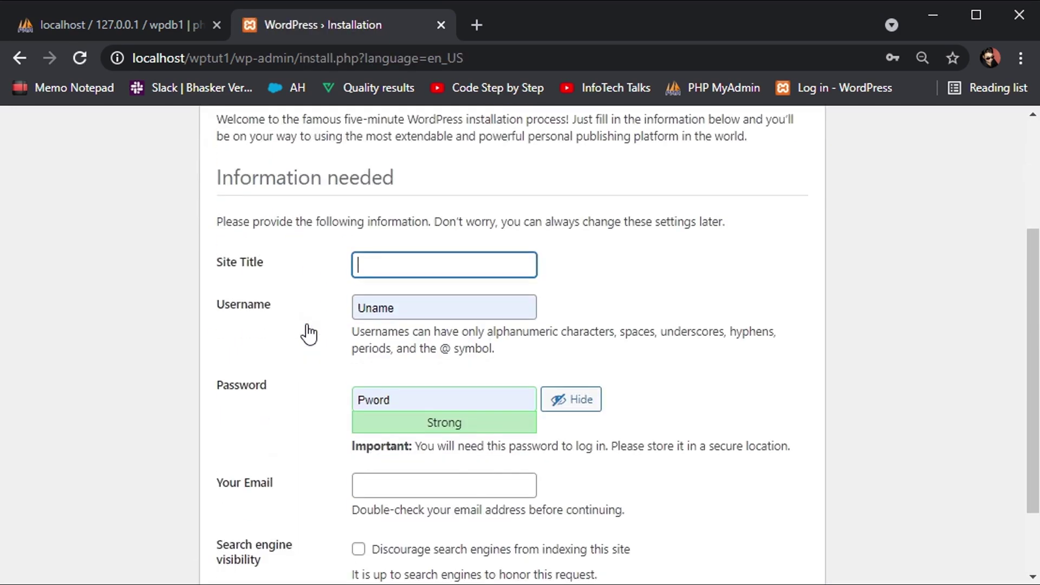
left_click(412, 256)
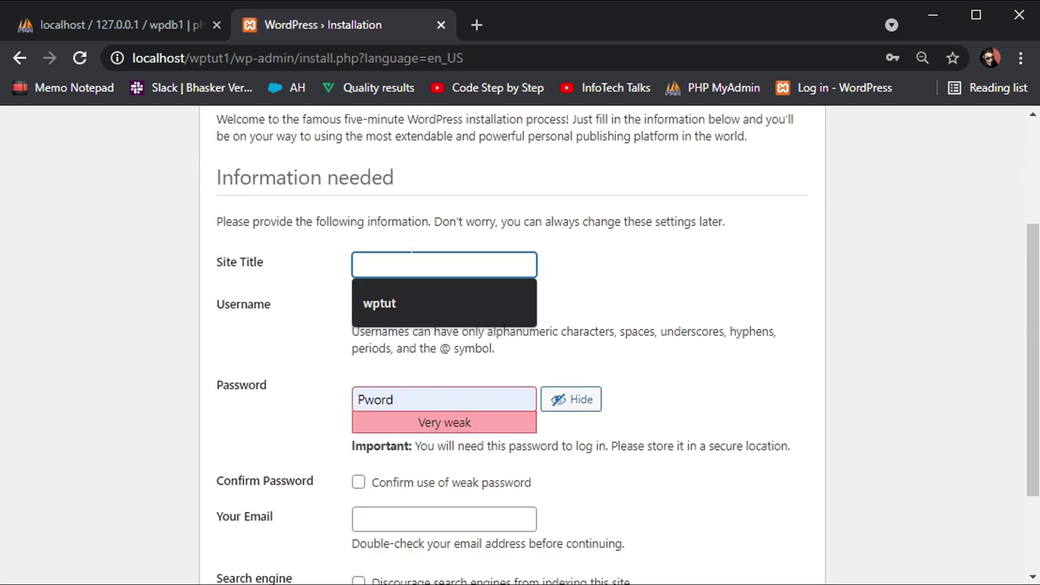
left_click(385, 295)
type("1")
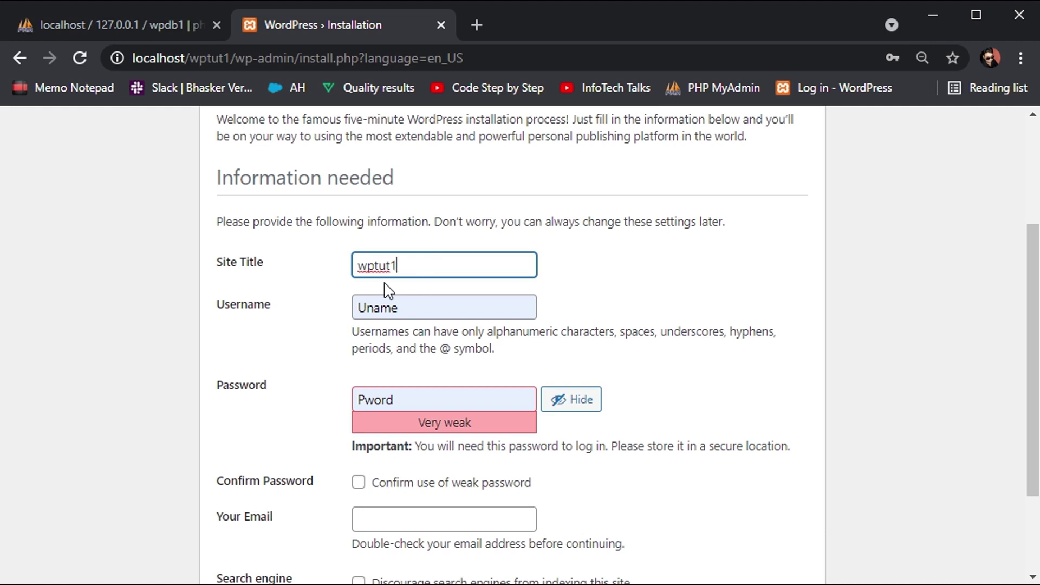
key("Tab")
Set the admin username to admin, replace the suggested password with the new one, and mask it.
left_click(295, 319)
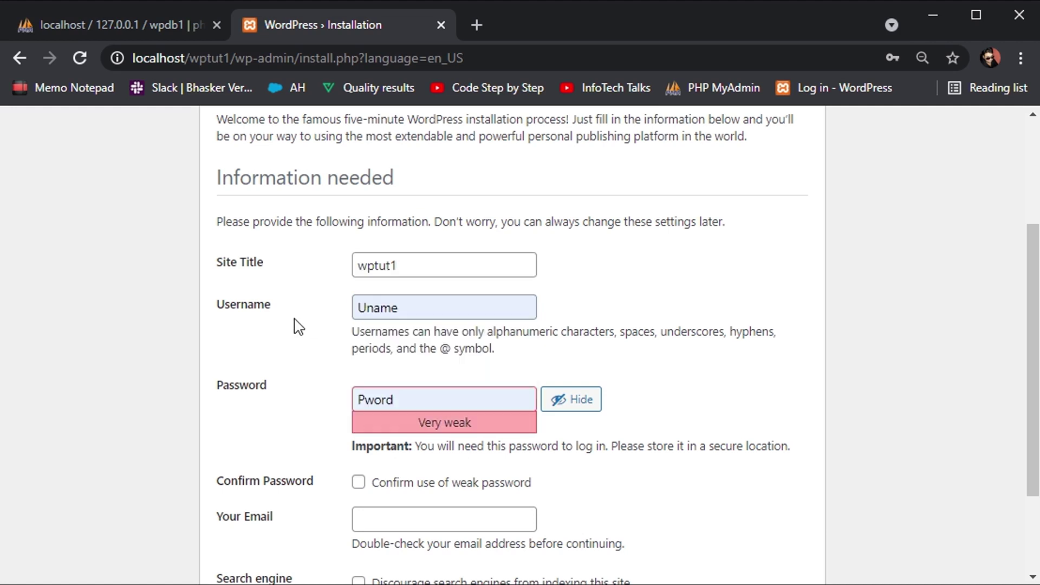
double_click(386, 307)
type("admin")
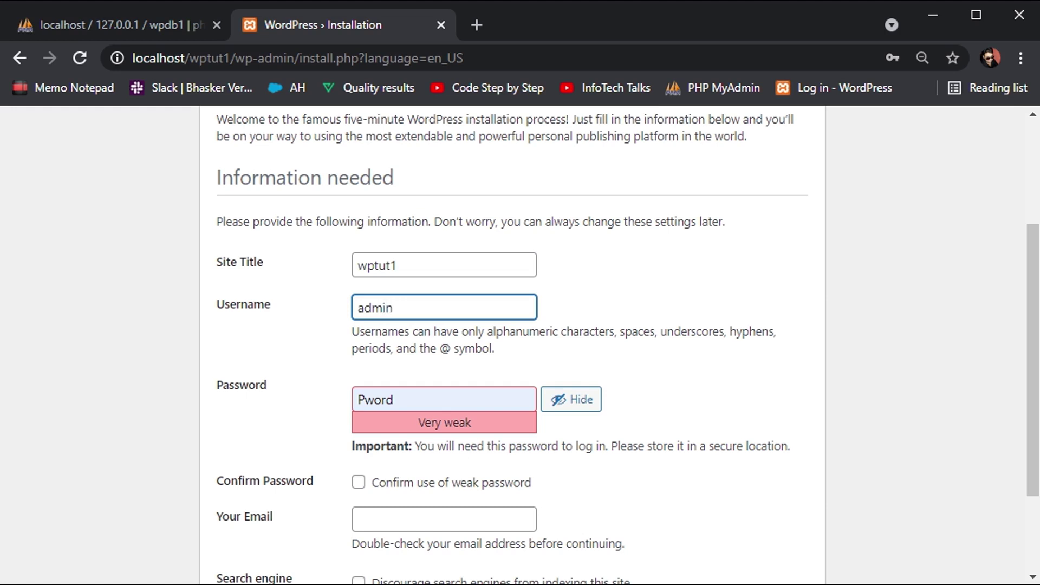
key("Tab")
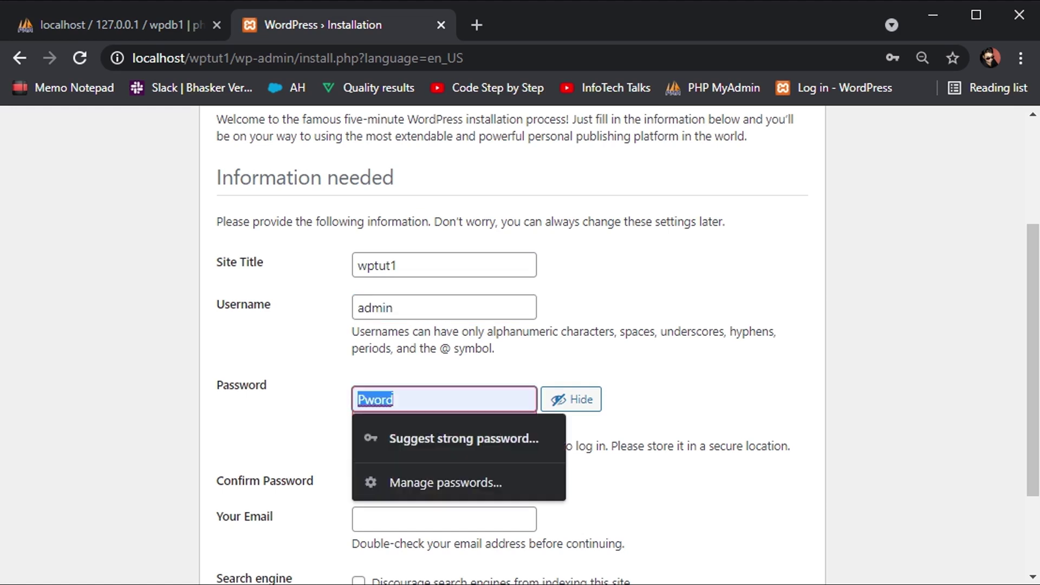
type("passw")
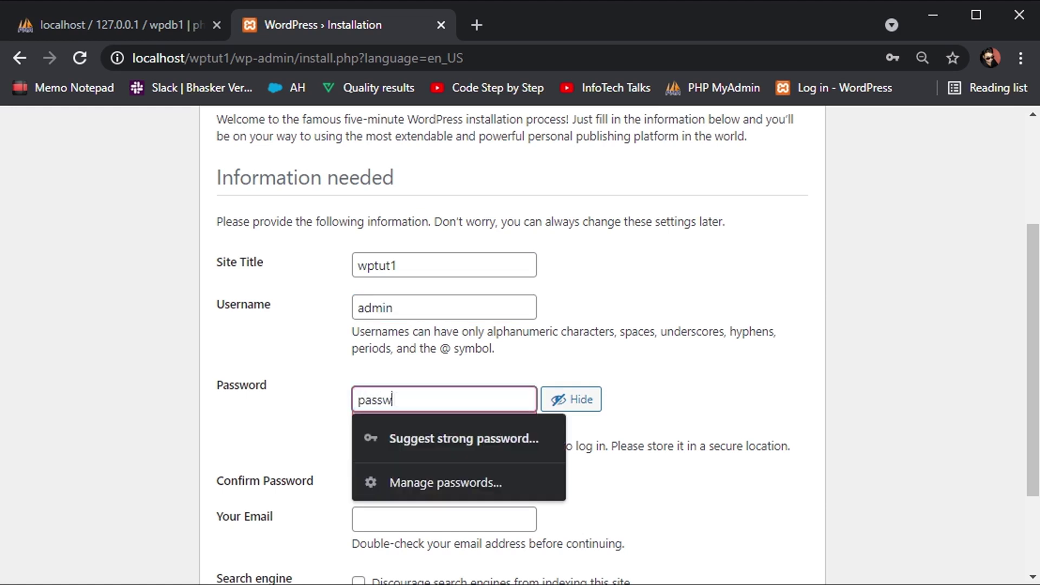
type("ord")
double_click(367, 401)
type("admin")
left_click(602, 401)
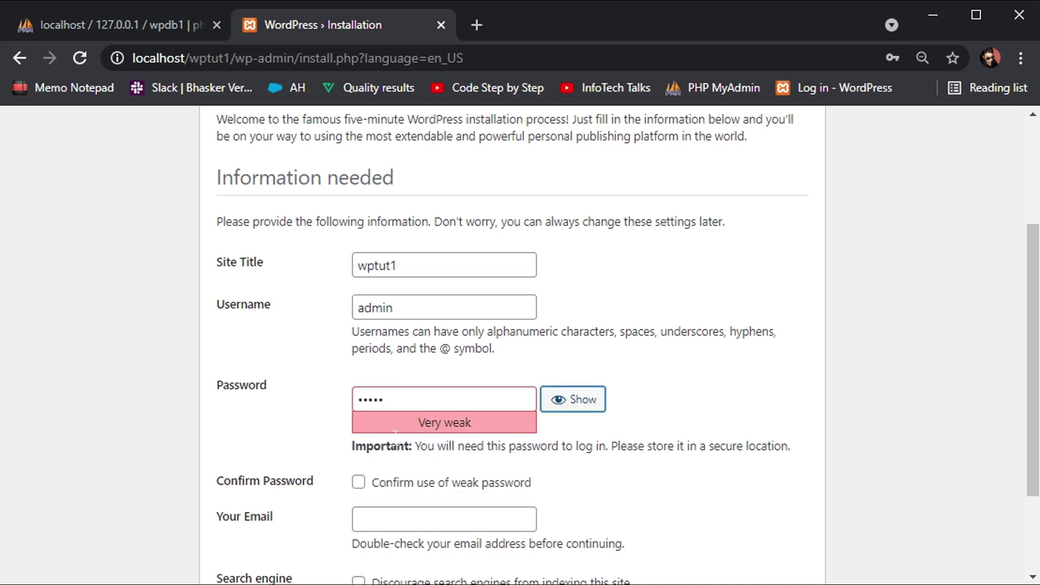
scroll(596, 404, "down", 1)
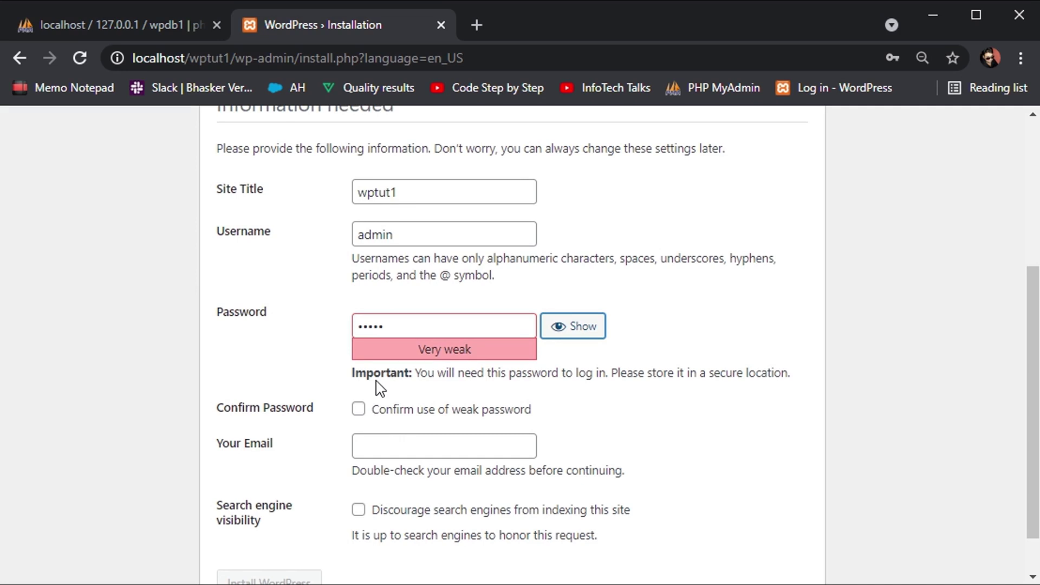
Confirm use of the weak password, fill in the admin's e-mail address, and submit Install WordPress.
left_click(360, 413)
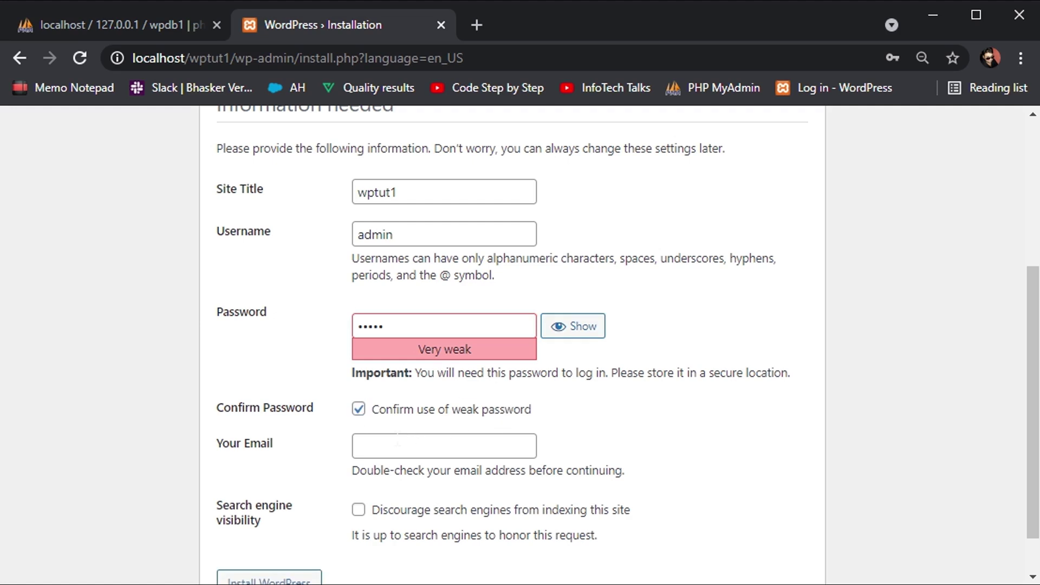
left_click(414, 445)
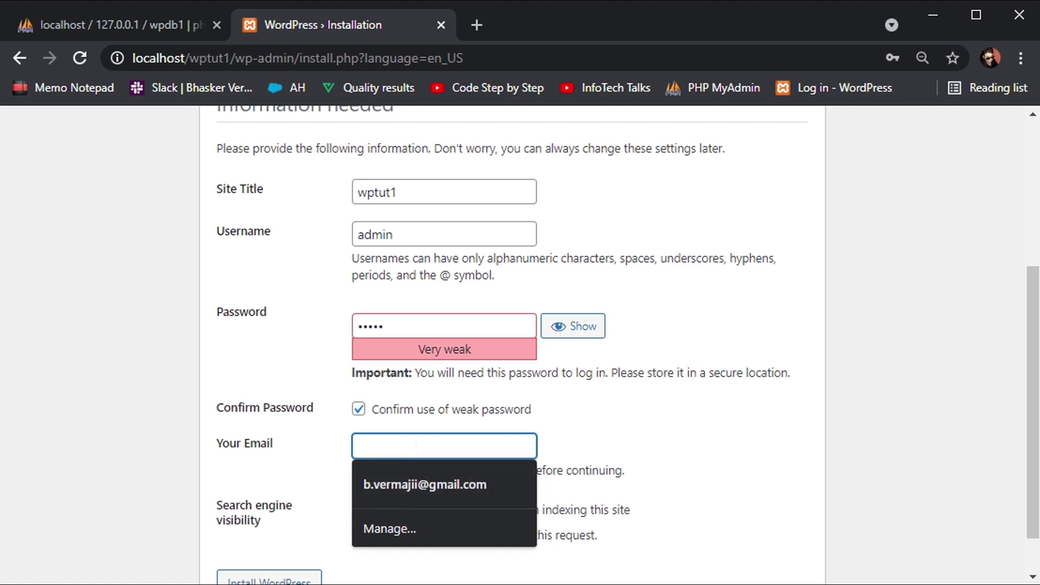
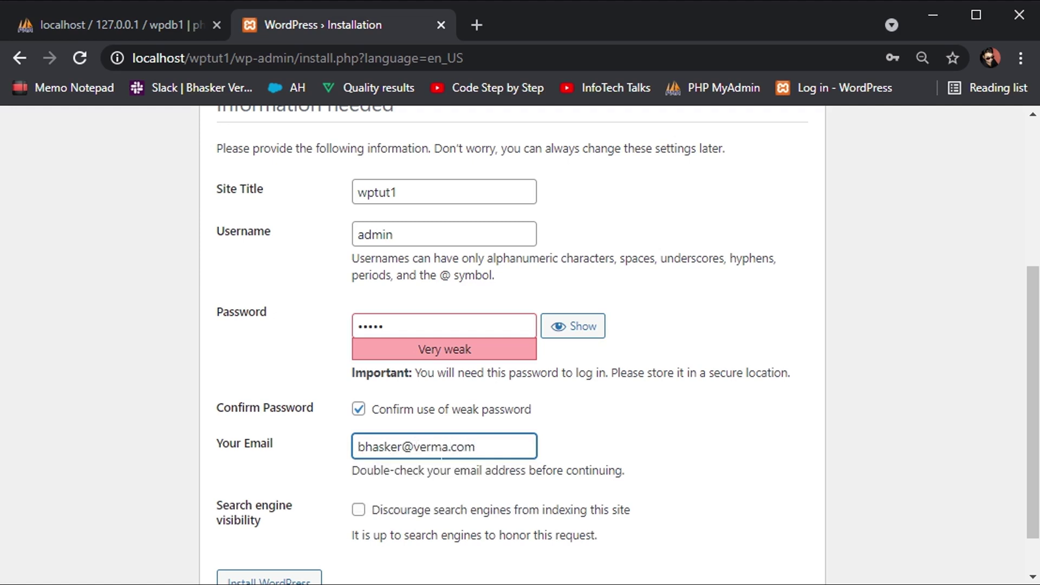
double_click(429, 446)
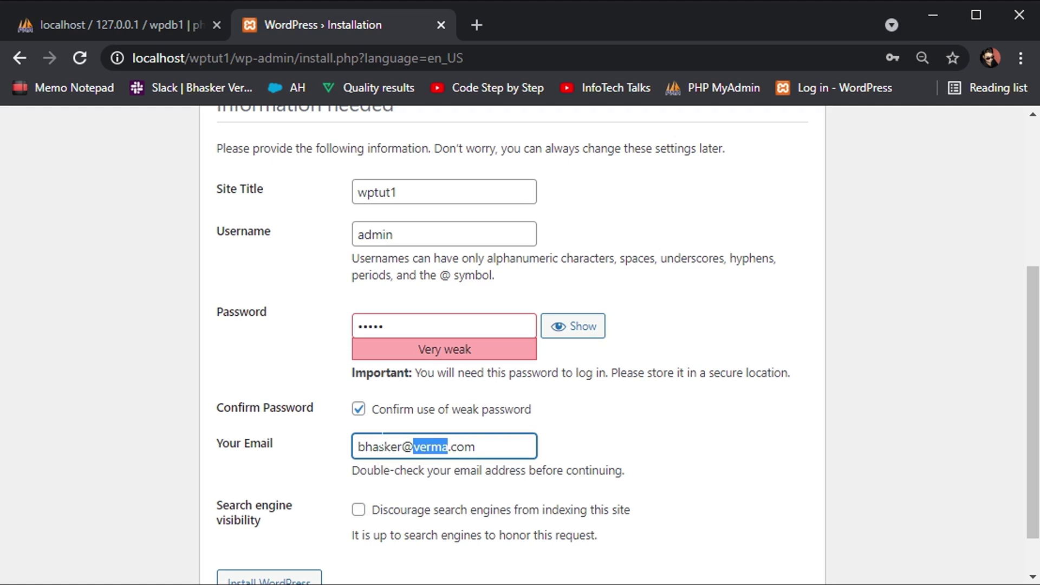
scroll(511, 347, "down", 1)
left_click(266, 530)
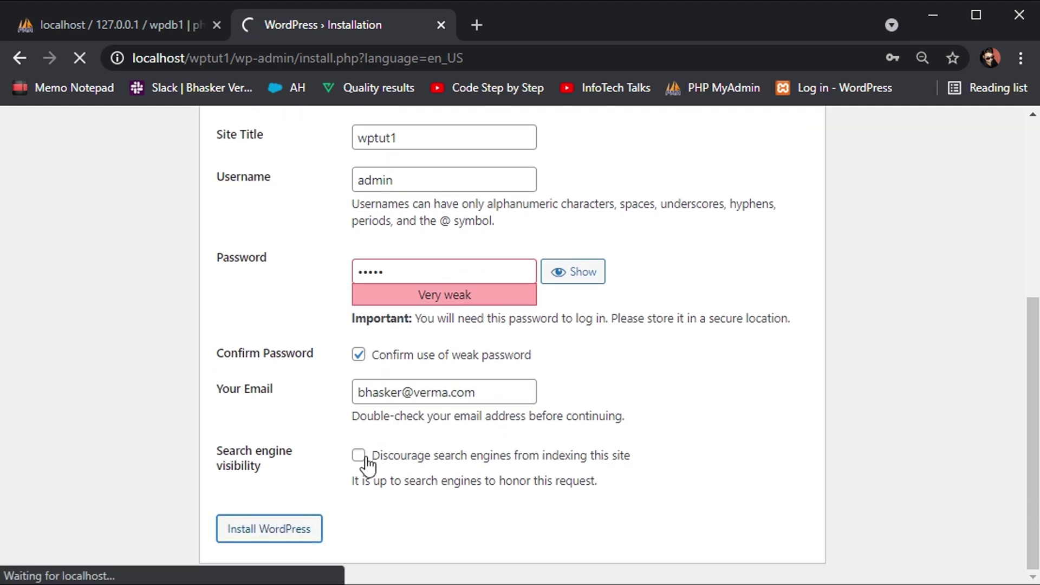
After the Success! page, refuse Chrome's password saving and go to the wptut1 login page.
scroll(522, 465, "up", 4)
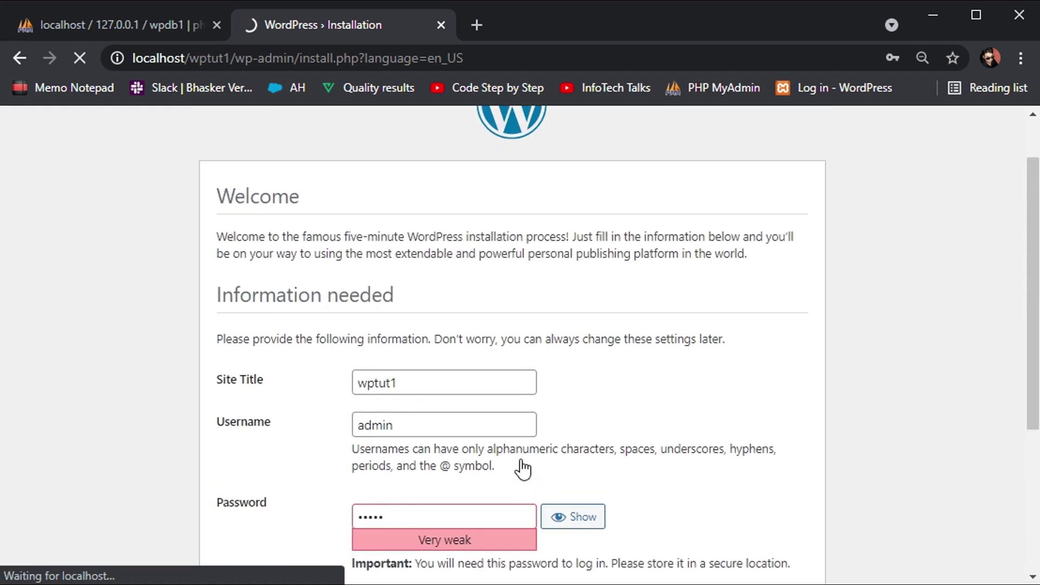
scroll(523, 465, "down", 1)
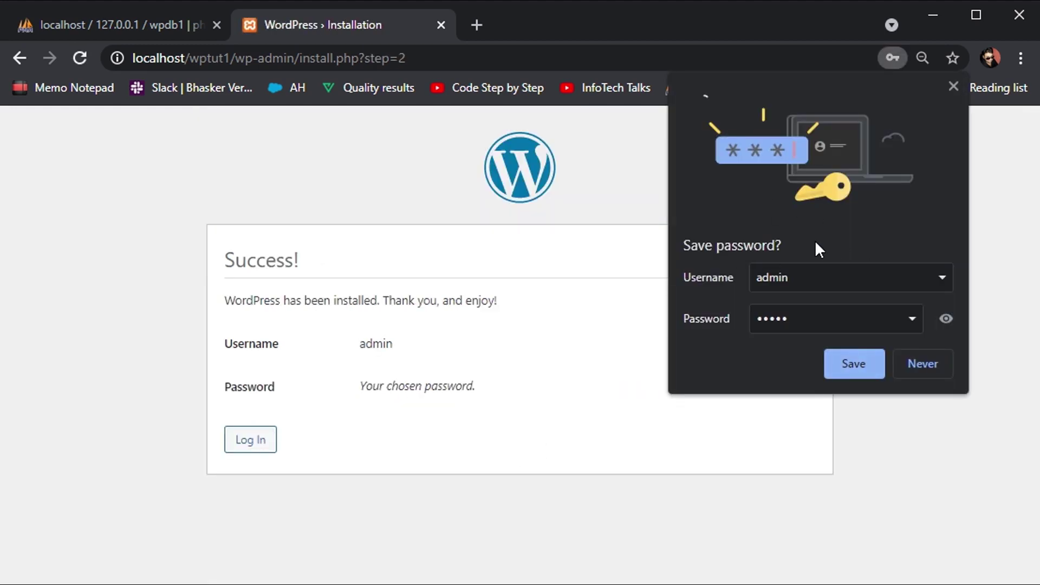
left_click(914, 372)
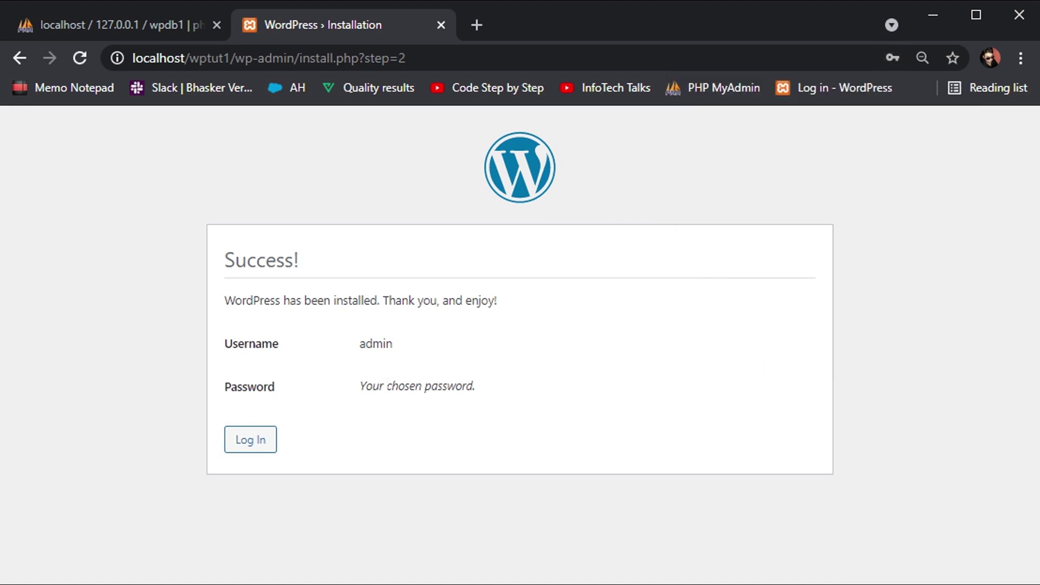
left_click(253, 448)
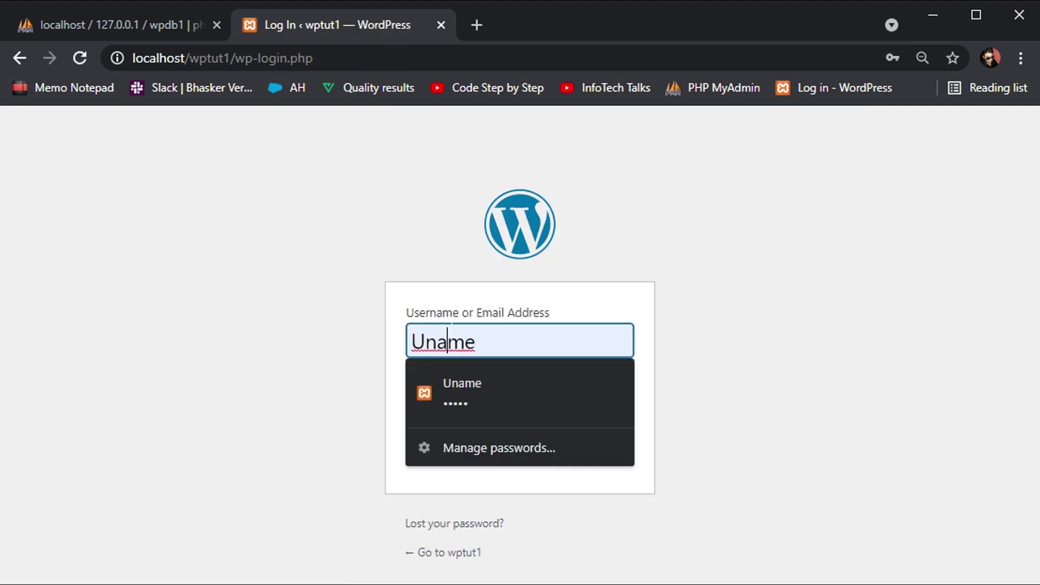
Log in as admin with the account password, revealing it to check before signing in.
double_click(452, 341)
type("admin")
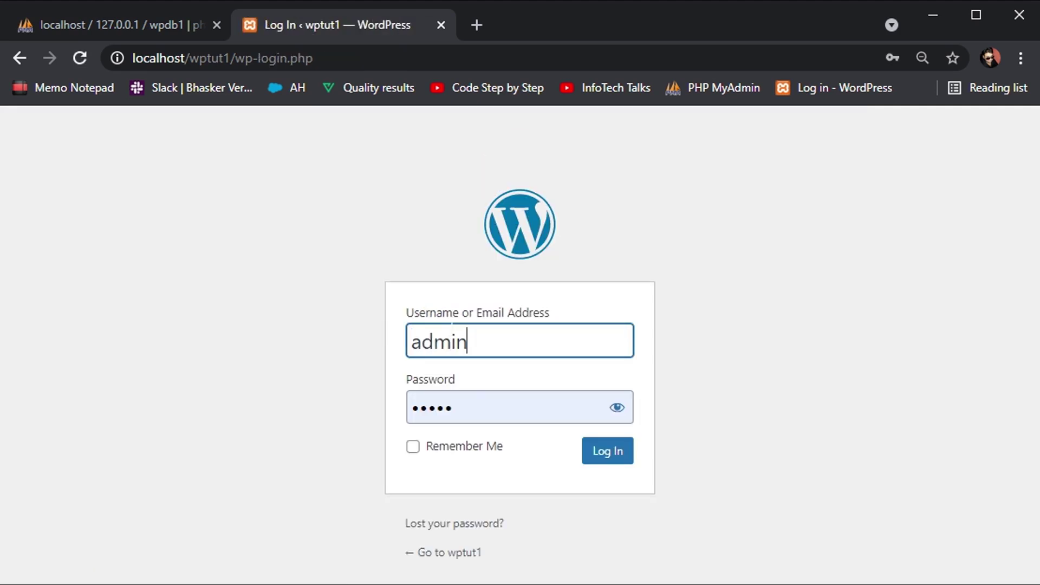
double_click(469, 392)
type("admi")
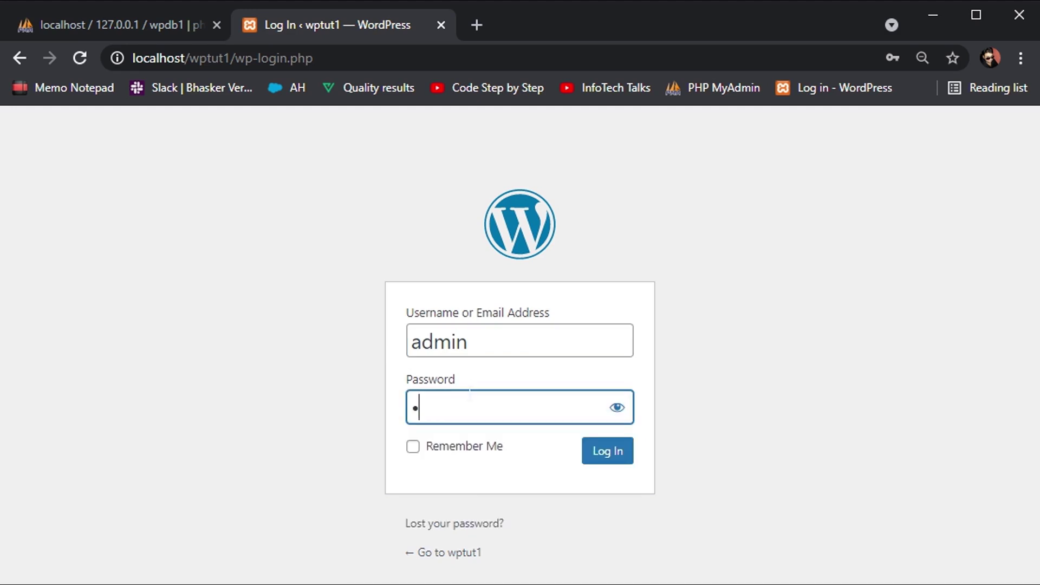
type("n")
left_click(632, 411)
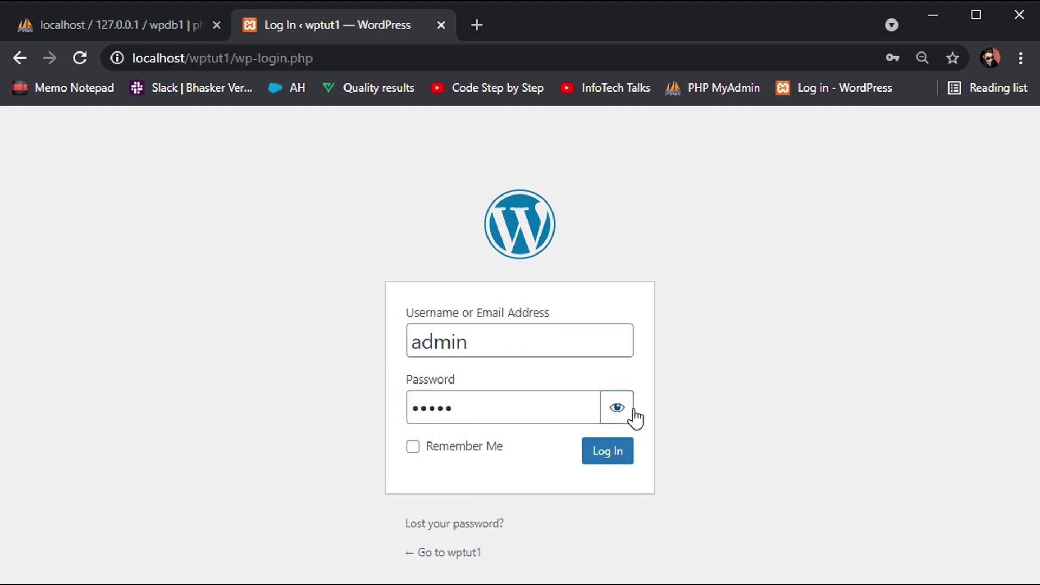
left_click(612, 452)
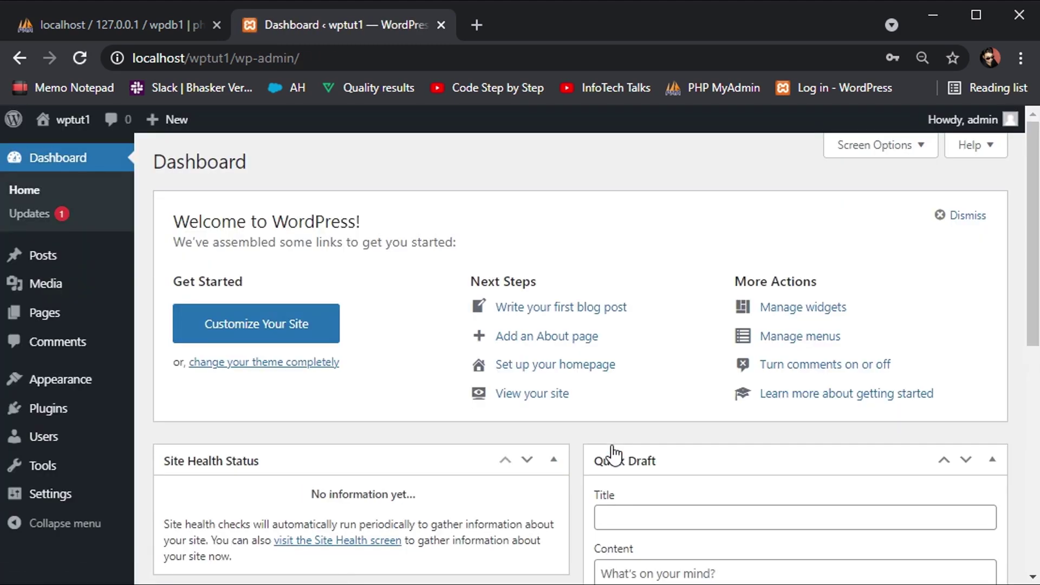
Load wordpress.org in a new browser tab and scroll through its home page.
left_click(477, 25)
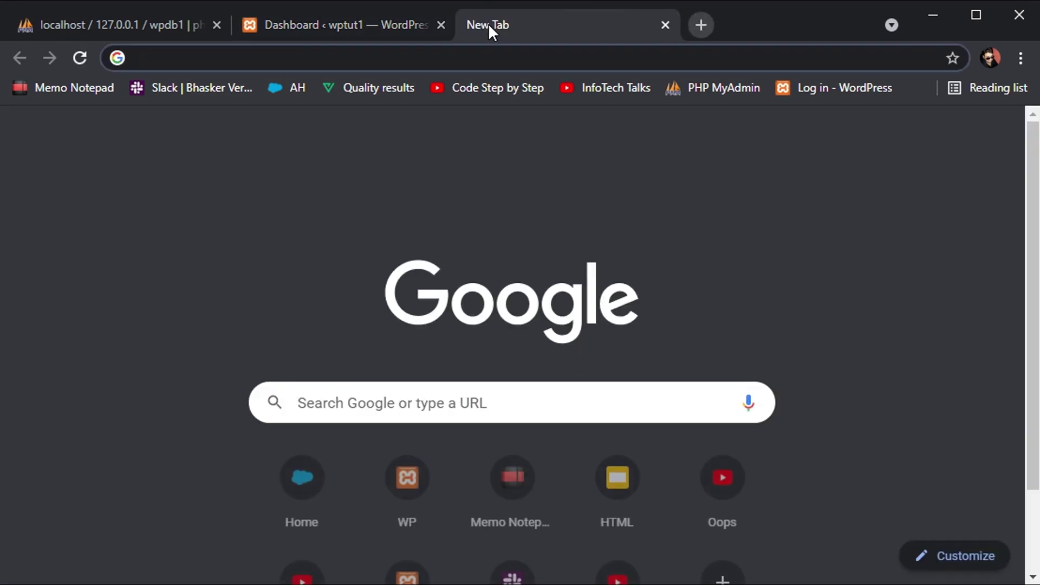
type("wordpress.org")
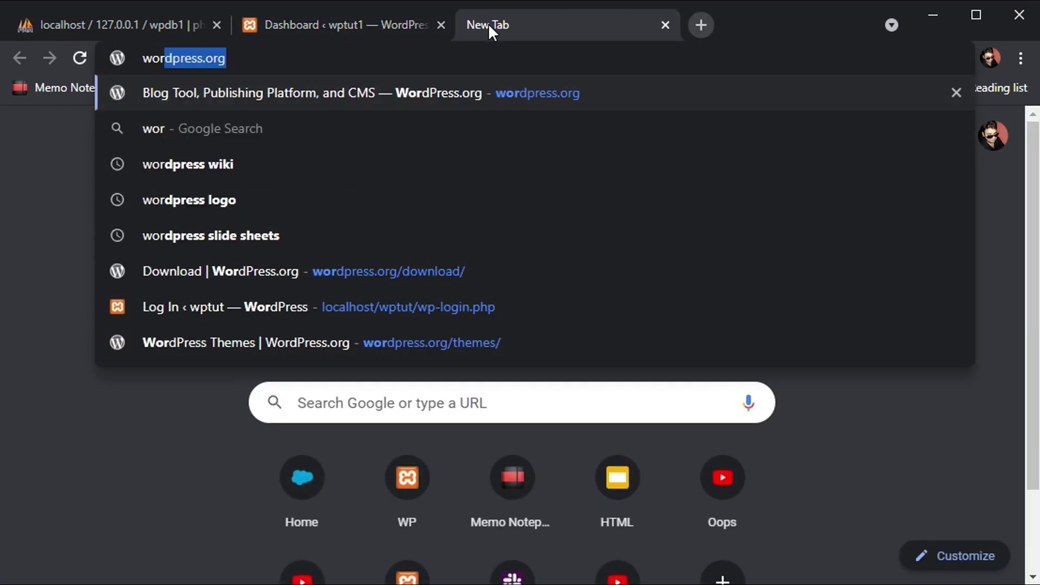
key("Return")
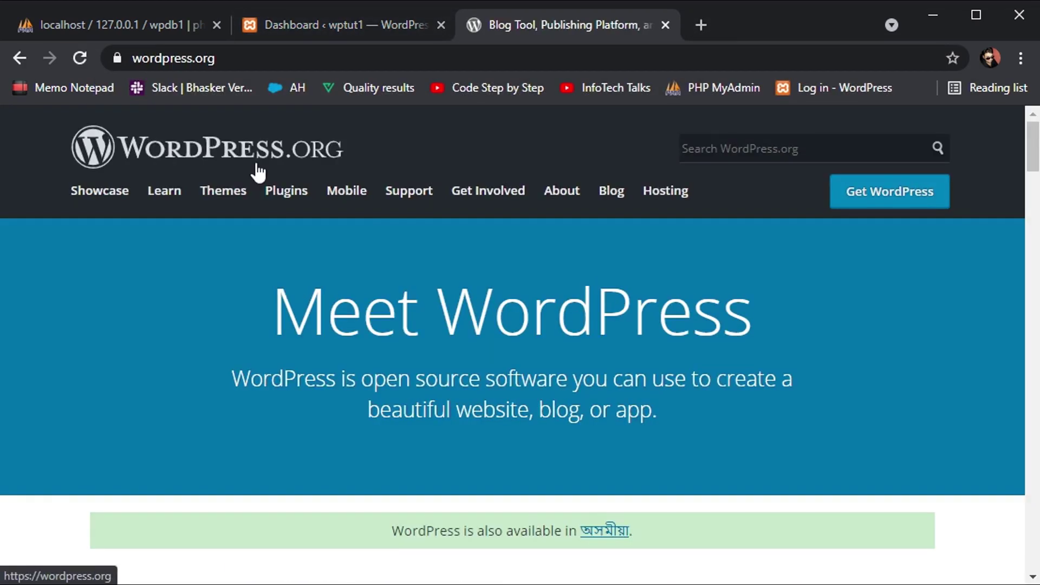
scroll(443, 387, "down", 5)
scroll(443, 386, "down", 2)
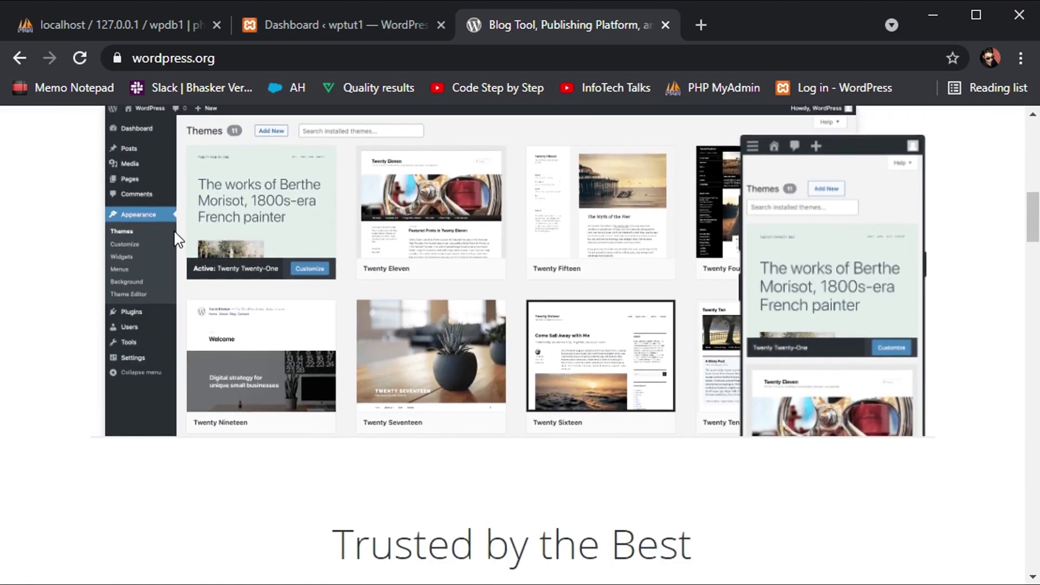
scroll(313, 185, "up", 1)
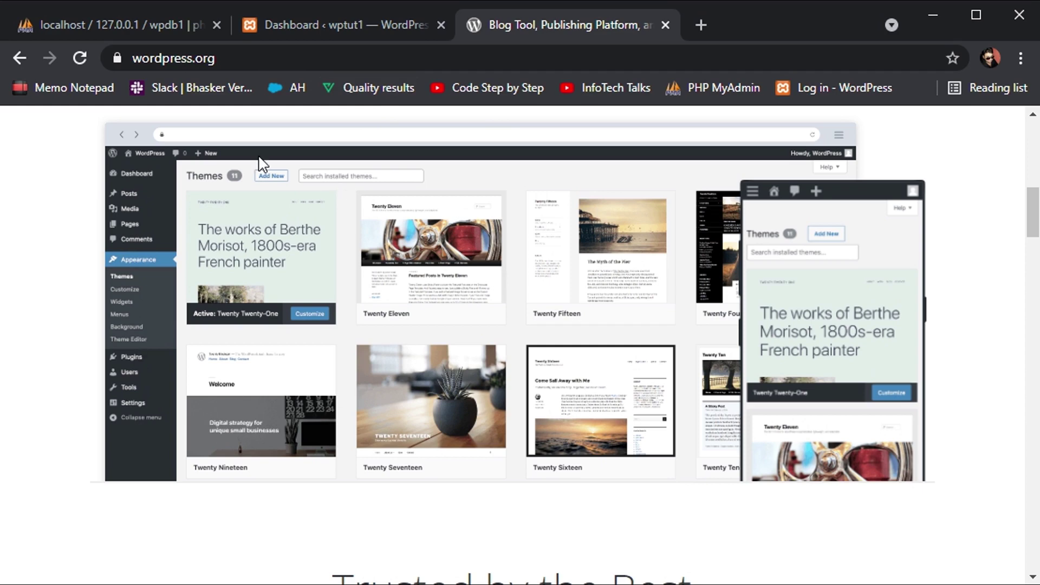
Return to the wptut1 Dashboard tab and scroll over it.
left_click(300, 25)
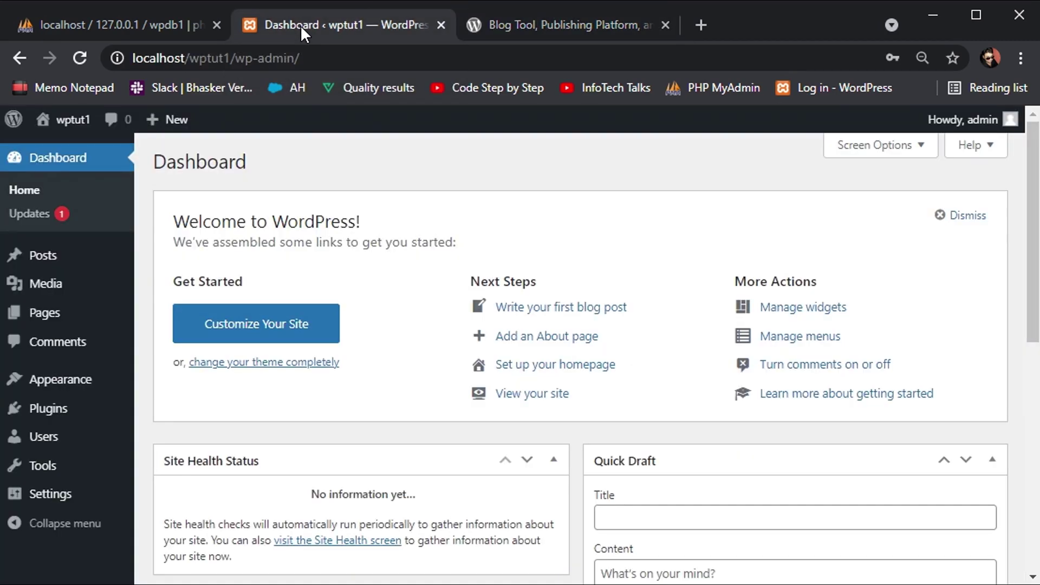
scroll(32, 341, "down", 1)
scroll(73, 350, "up", 1)
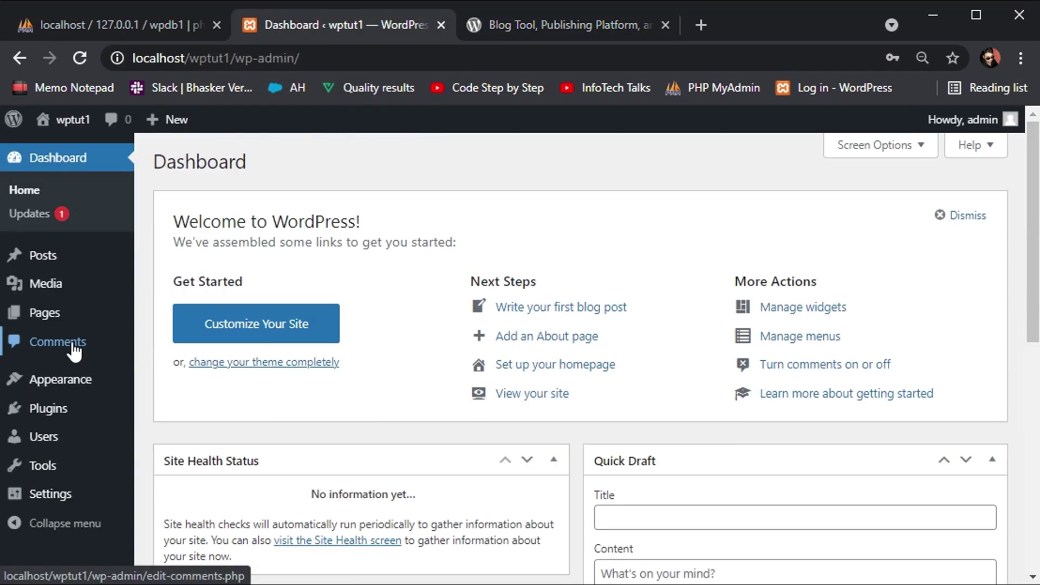